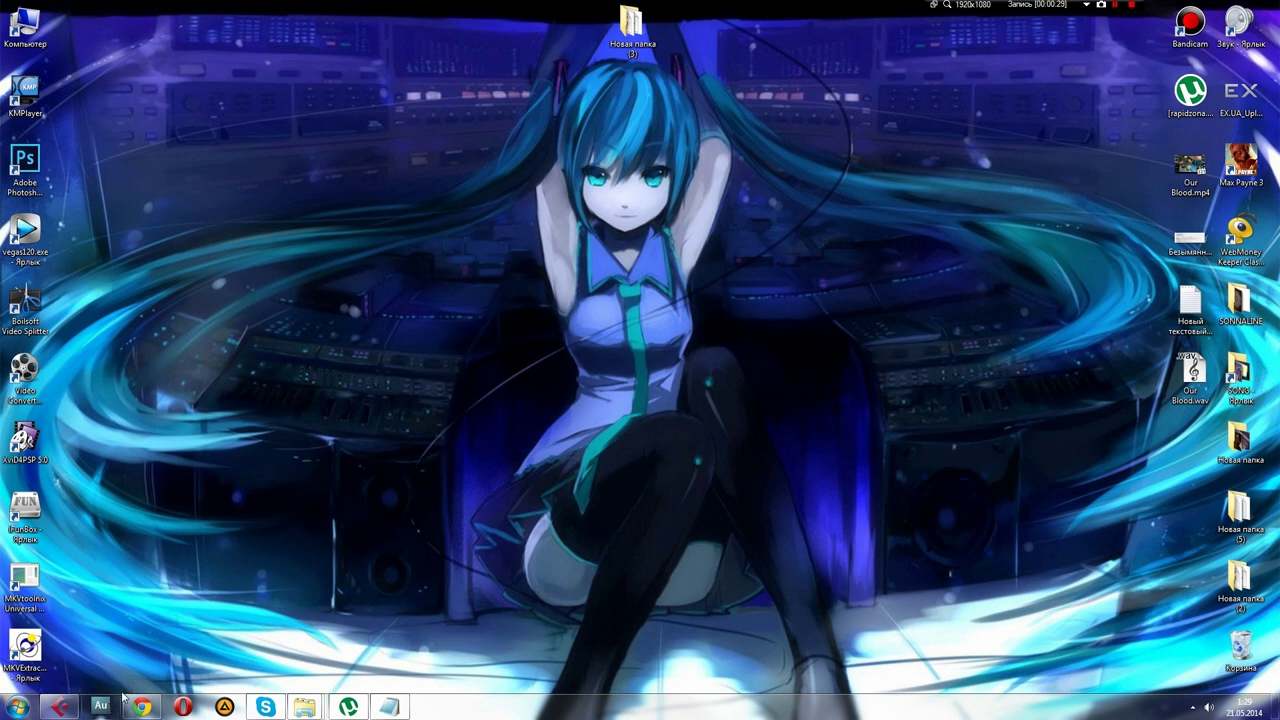
Start Adobe Audition and open the desktop folder Новая папка (3) that holds the source audio files
key(v)
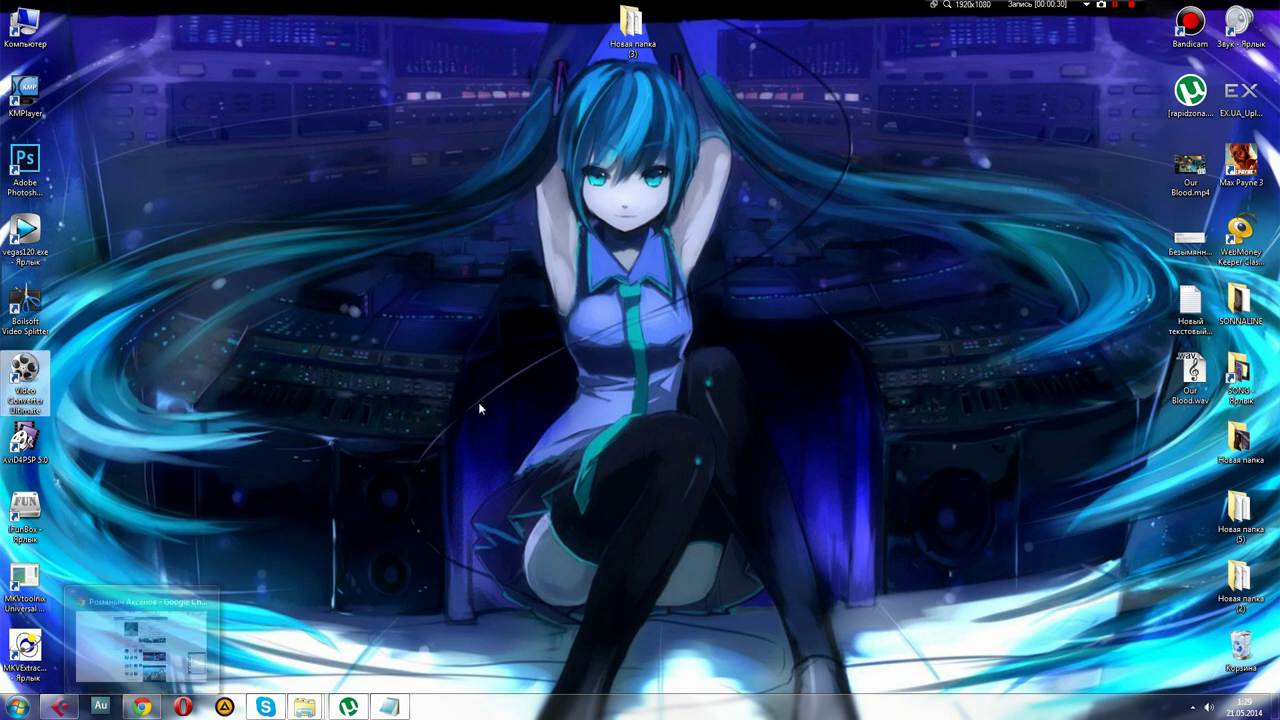
click(102, 708)
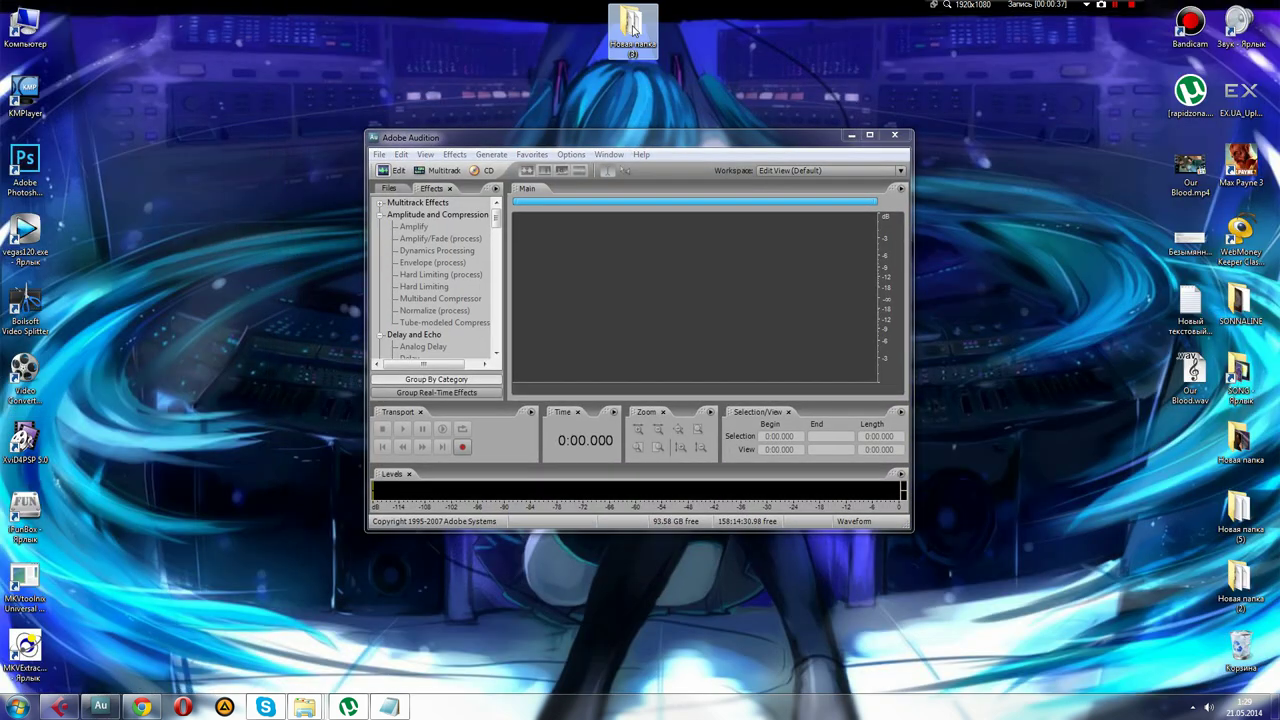
double_click(632, 30)
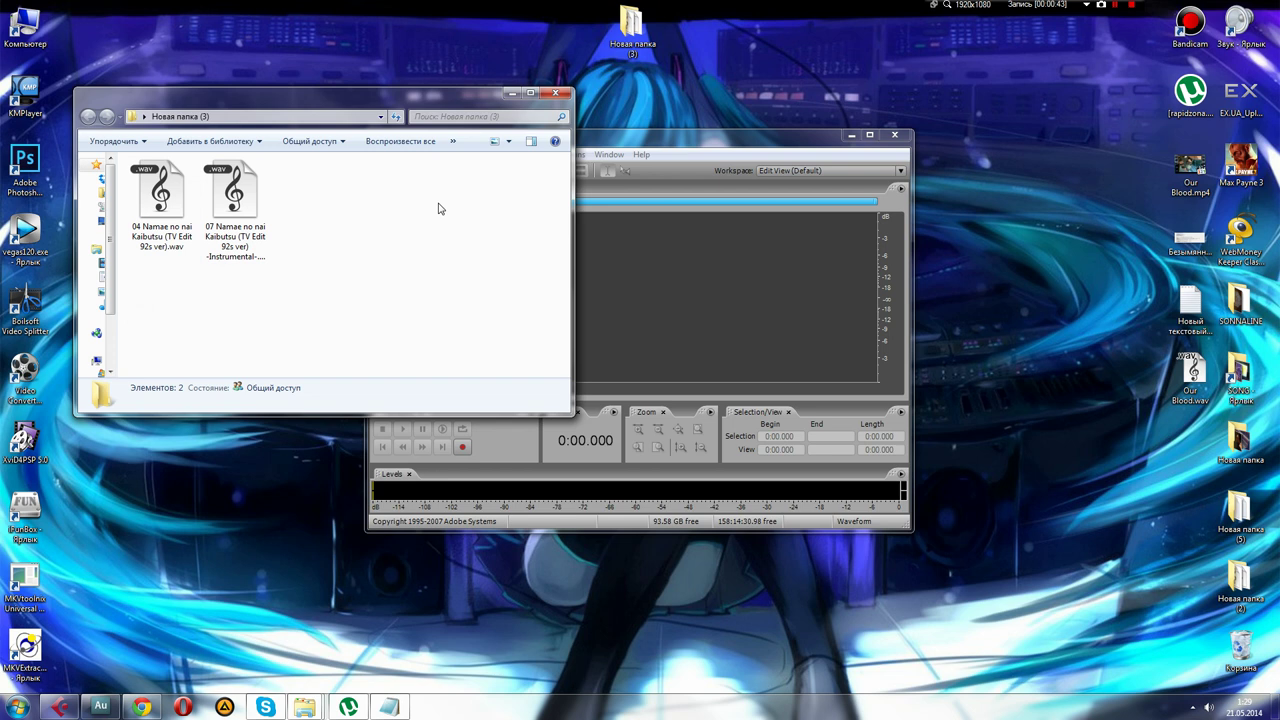
Import both Namae no nai Kaibutsu WAV files, the original 04 and the instrumental 07, from the folder into Adobe Audition
click(157, 198)
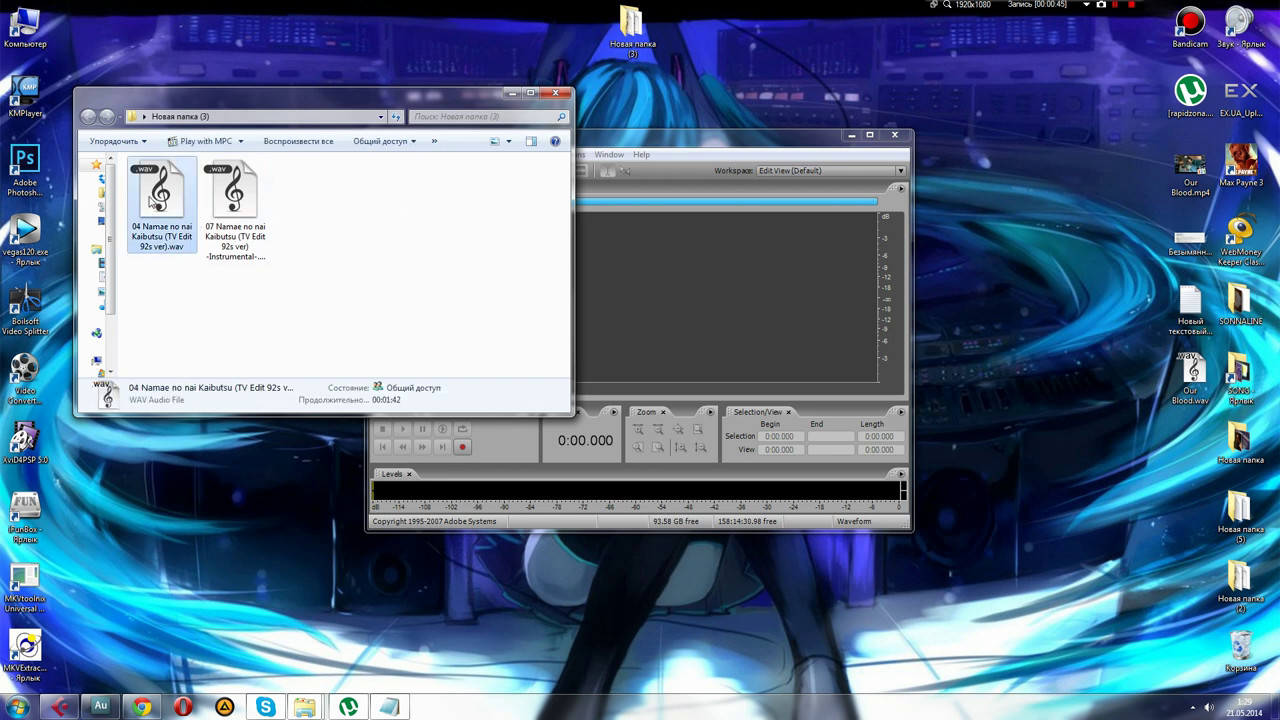
click(228, 195)
drag(347, 259, 130, 160)
click(164, 290)
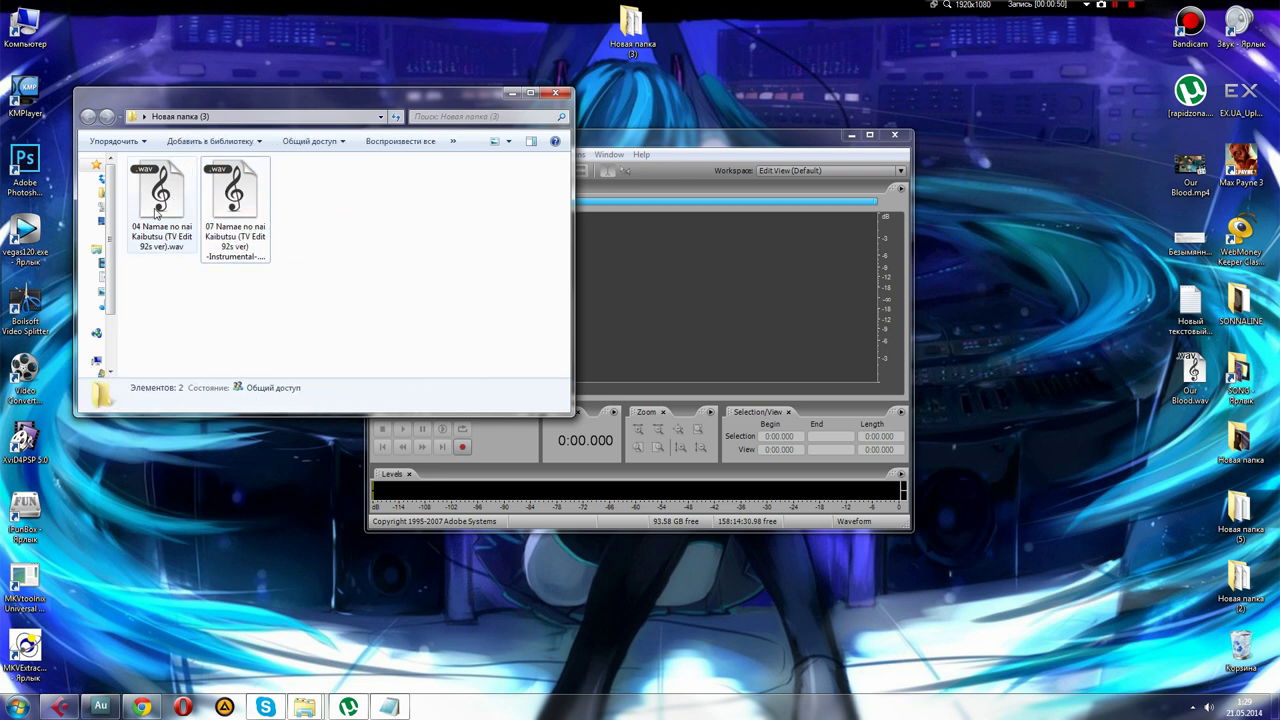
key(Right)
click(160, 208)
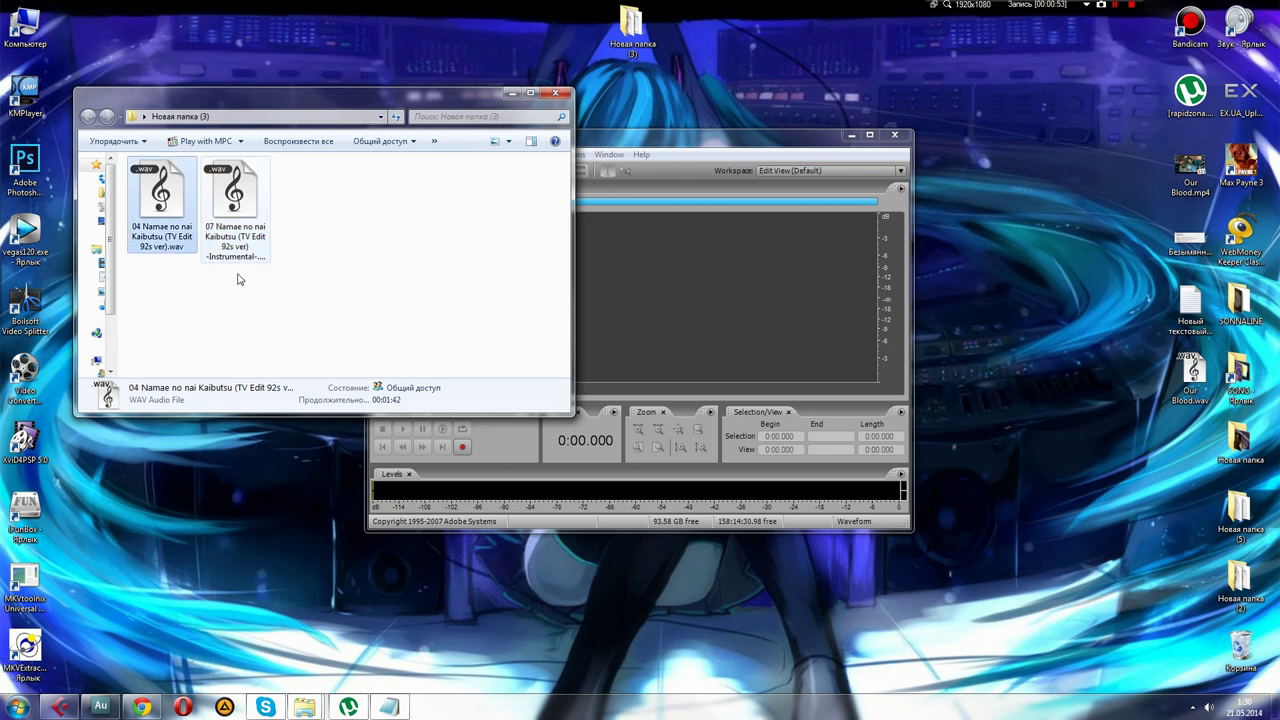
drag(150, 207, 651, 251)
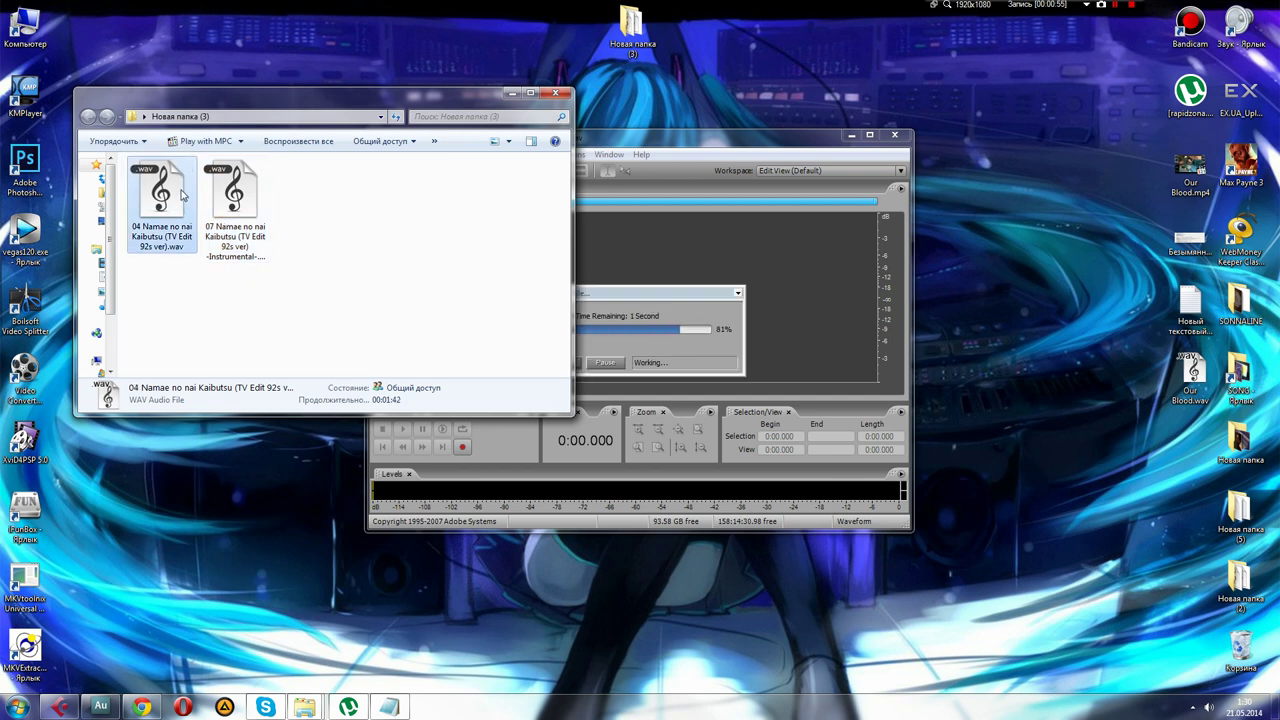
key(Right)
drag(743, 240, 743, 245)
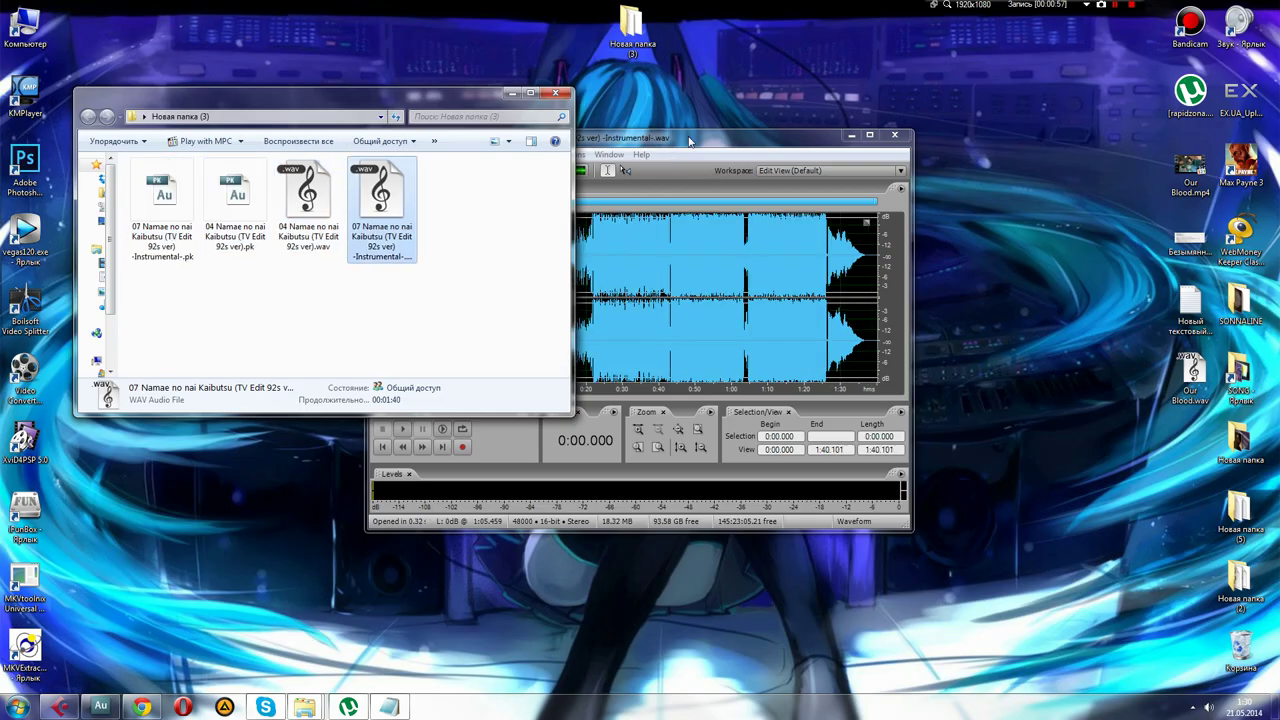
Maximize the Audition window and apply the Invert effect to the entire 07 instrumental waveform
double_click(674, 137)
click(413, 470)
scroll(80, 443, down, 10)
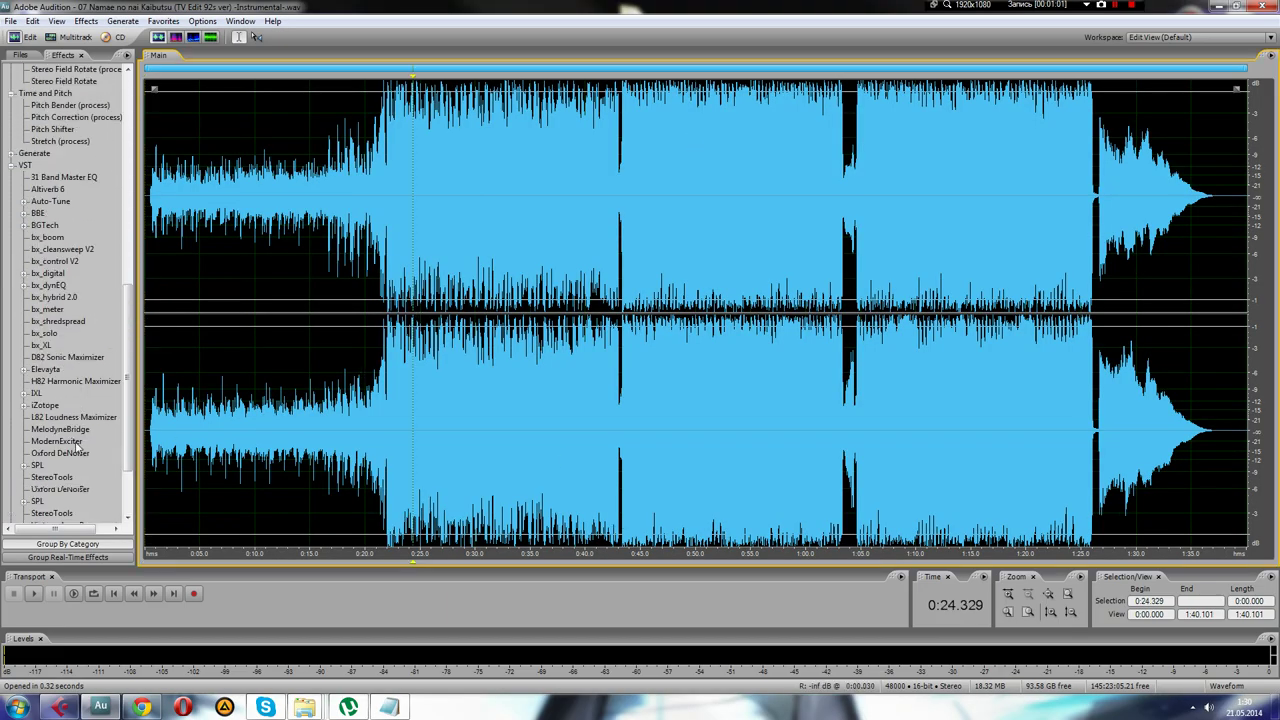
click(758, 300)
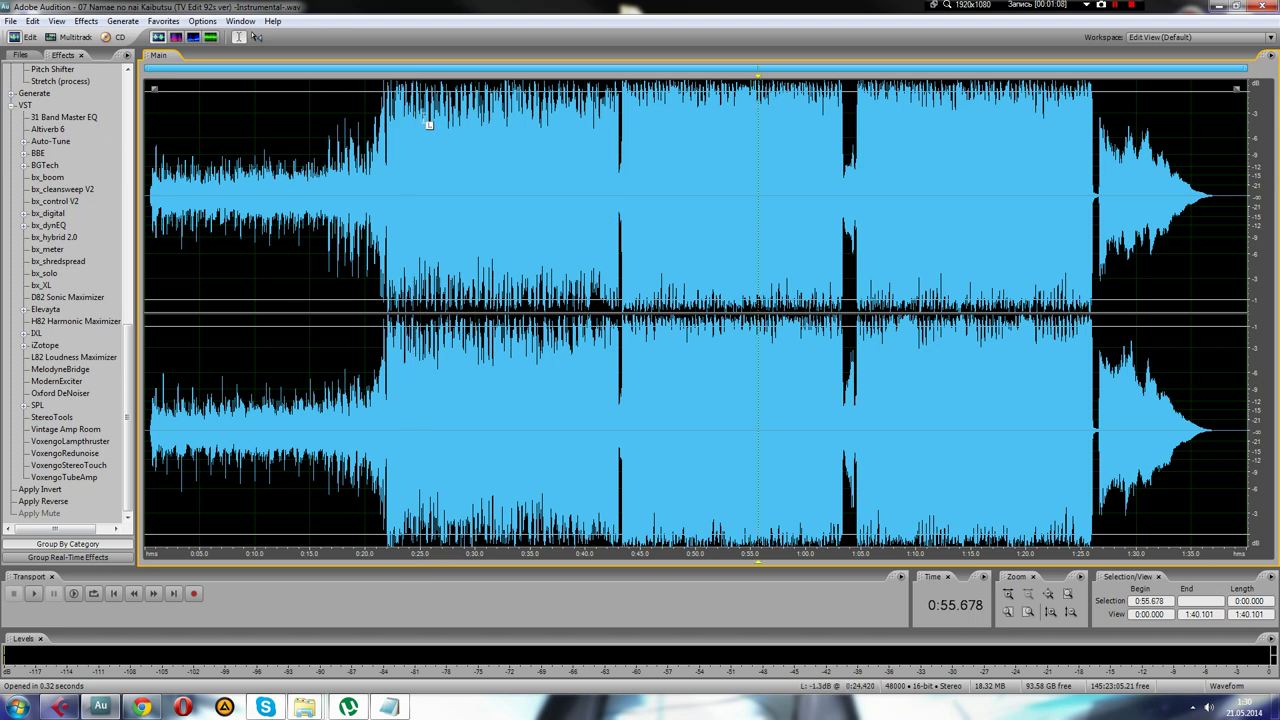
click(411, 122)
click(22, 54)
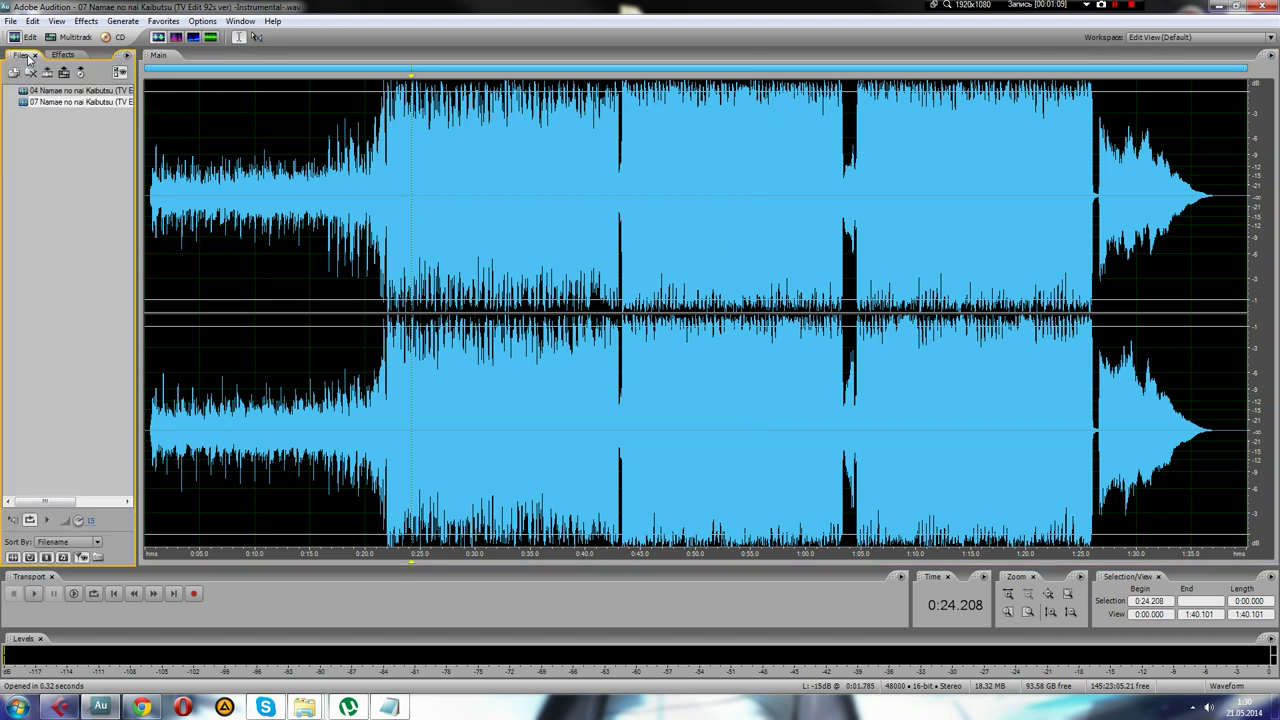
click(62, 54)
double_click(530, 212)
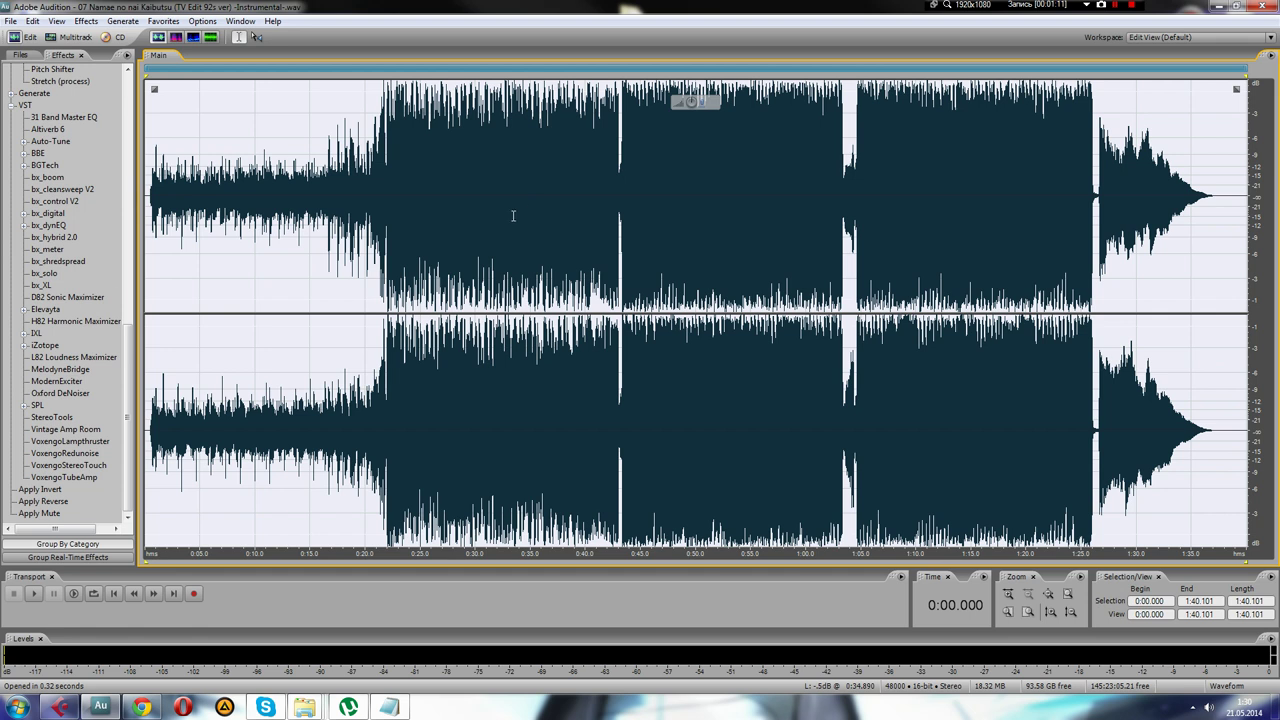
double_click(43, 490)
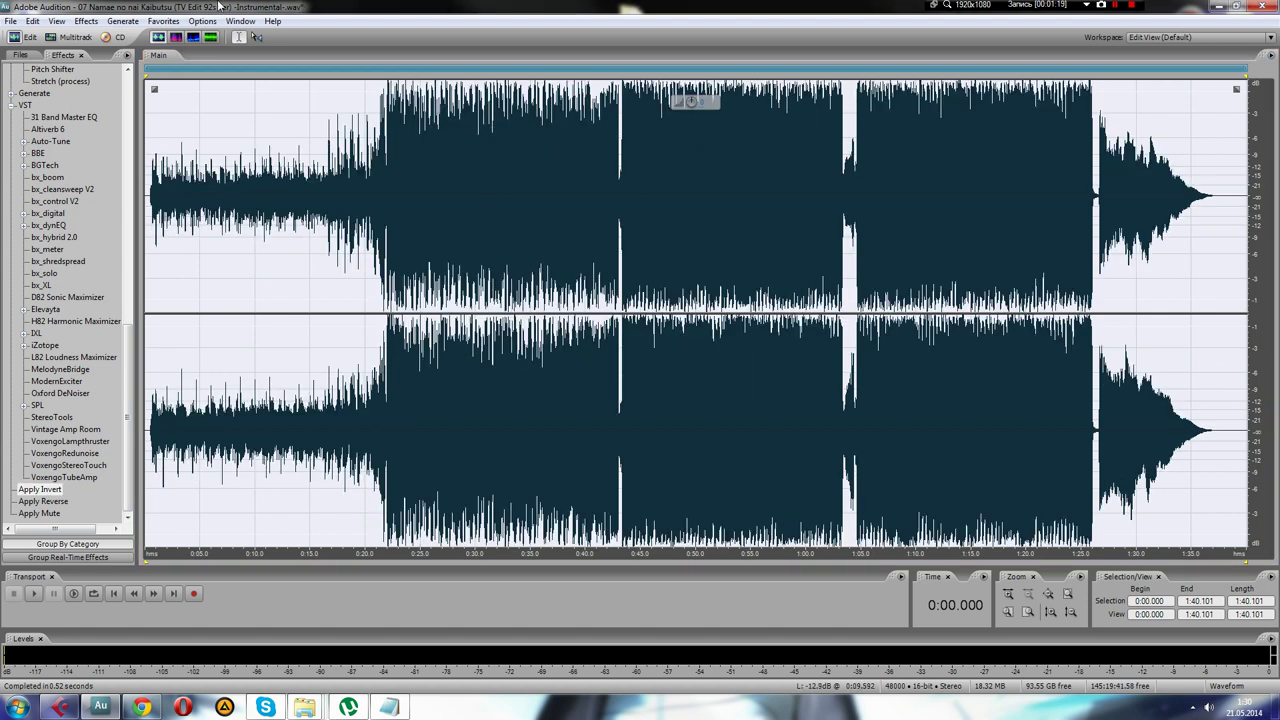
Switch to the multitrack view and place the inverted instrumental on Track 2 and the original 04 song on Track 1, both starting at 0:00
click(52, 38)
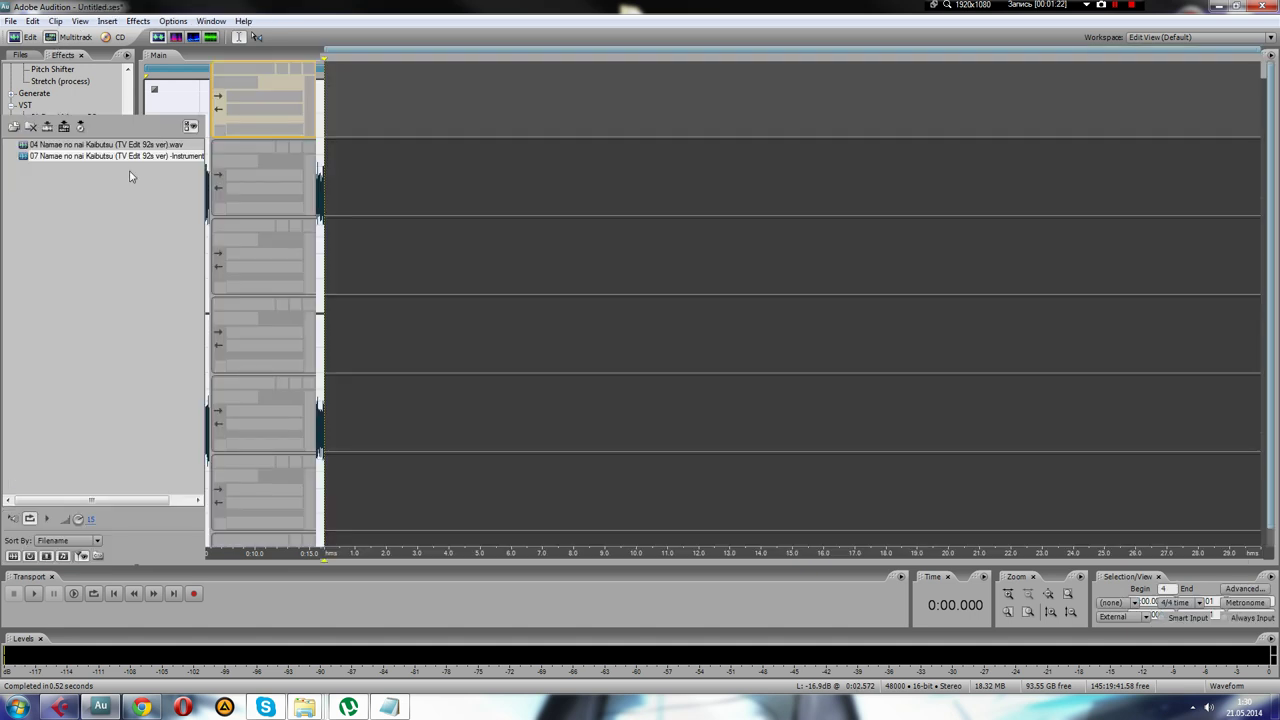
drag(160, 157, 528, 153)
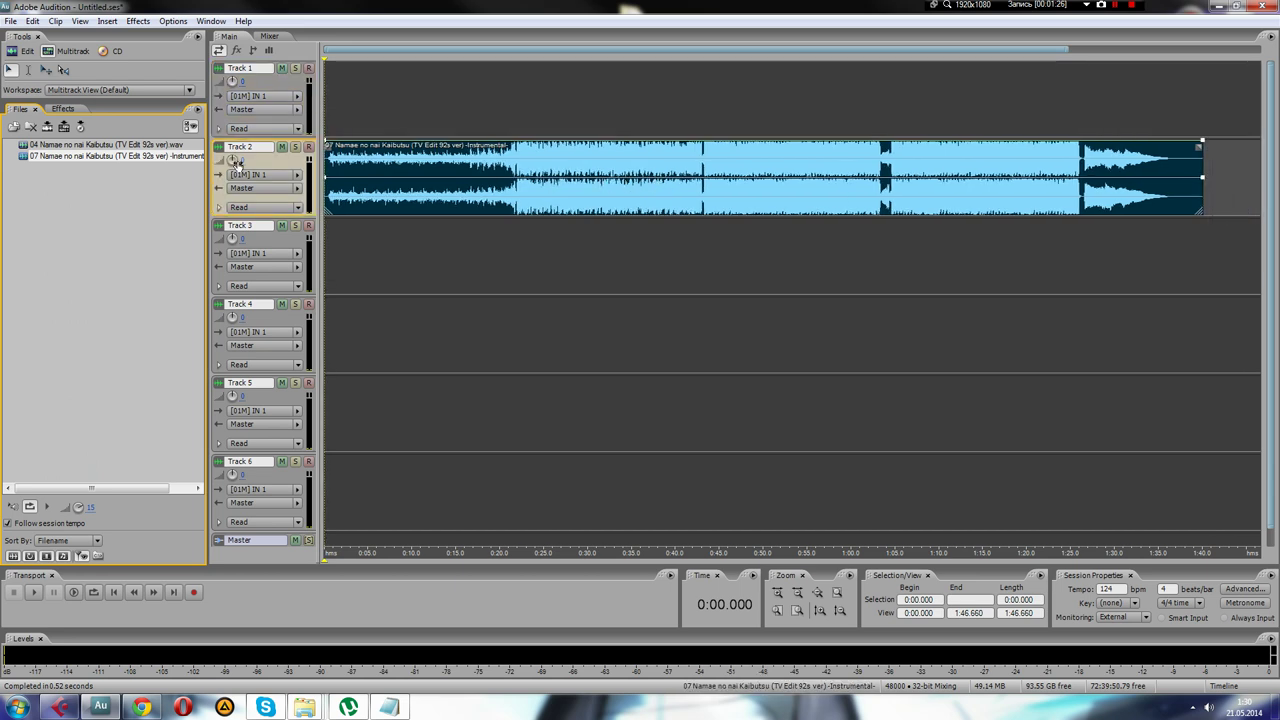
drag(76, 150, 842, 108)
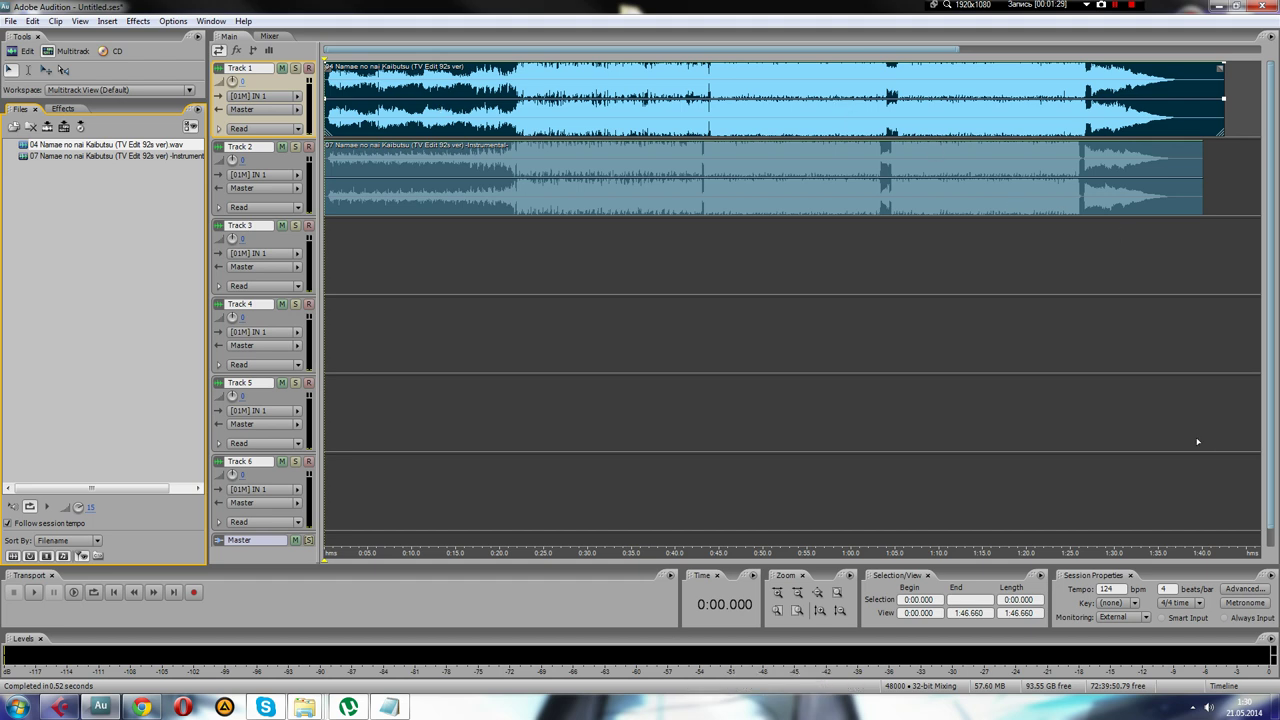
Enlarge the track height and shift the Track 2 instrumental clip slightly later to roughly match Track 1's loud section at about 22.5 s
drag(1272, 527, 1272, 235)
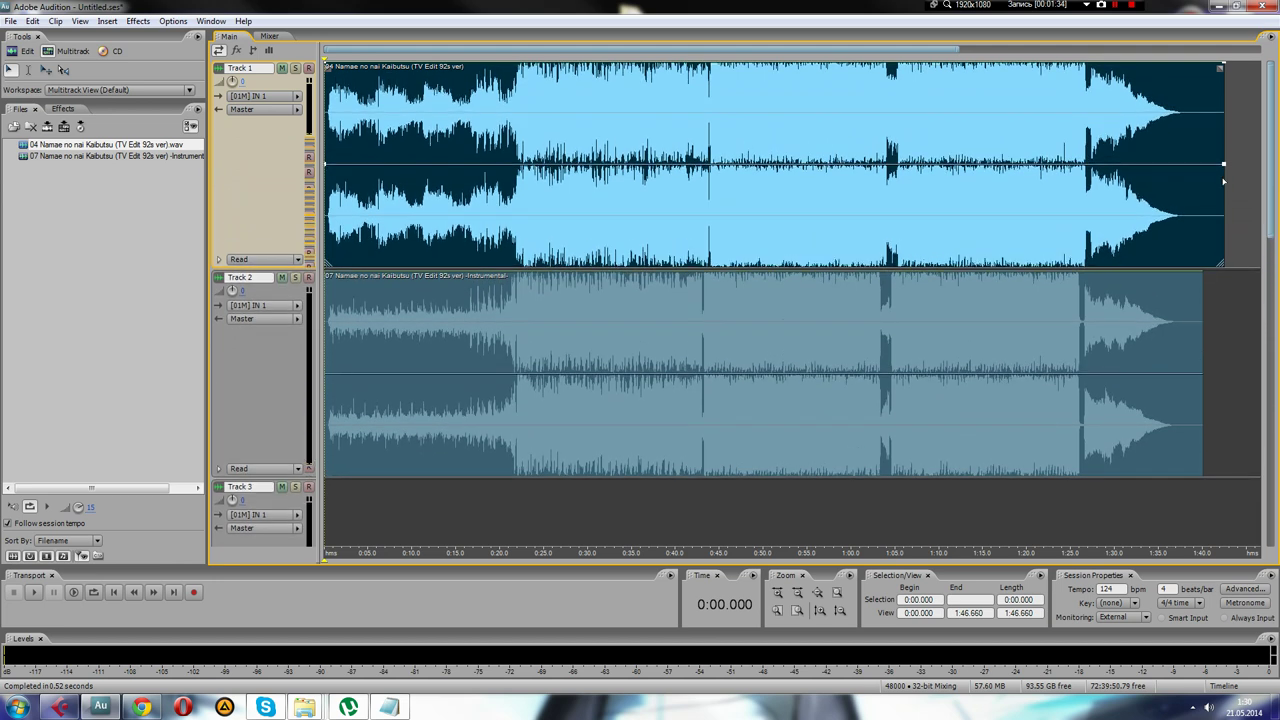
click(331, 418)
click(494, 465)
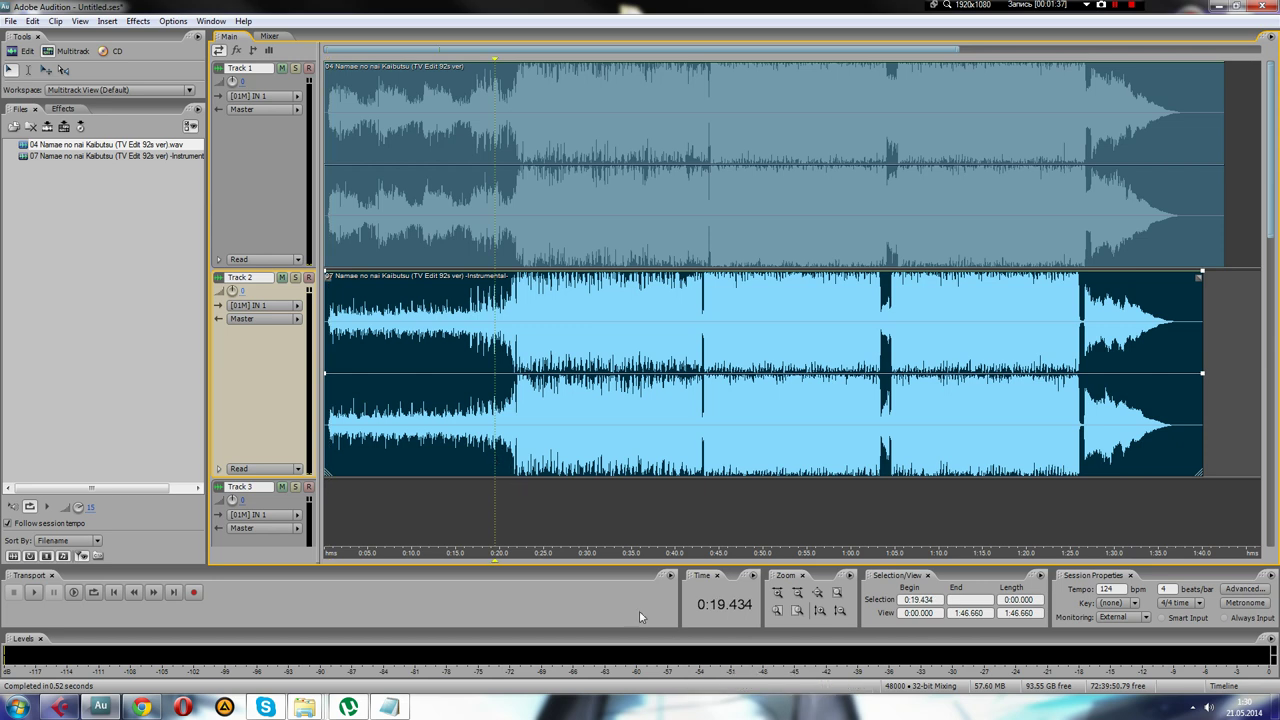
click(518, 234)
drag(531, 288, 537, 286)
click(523, 252)
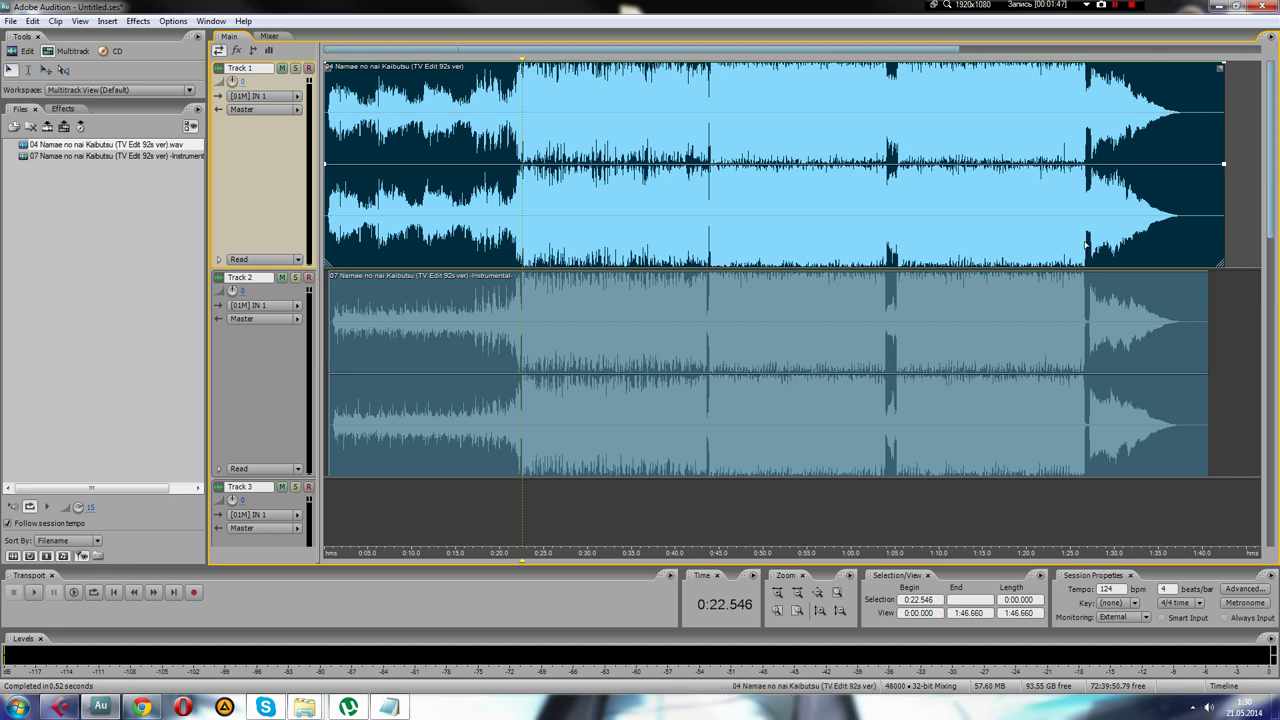
Shift the instrumental clip on Track 2 slightly later so its loud onset lines up with Track 1's onset near 22.77 s
click(778, 592)
click(778, 592)
click(778, 592)
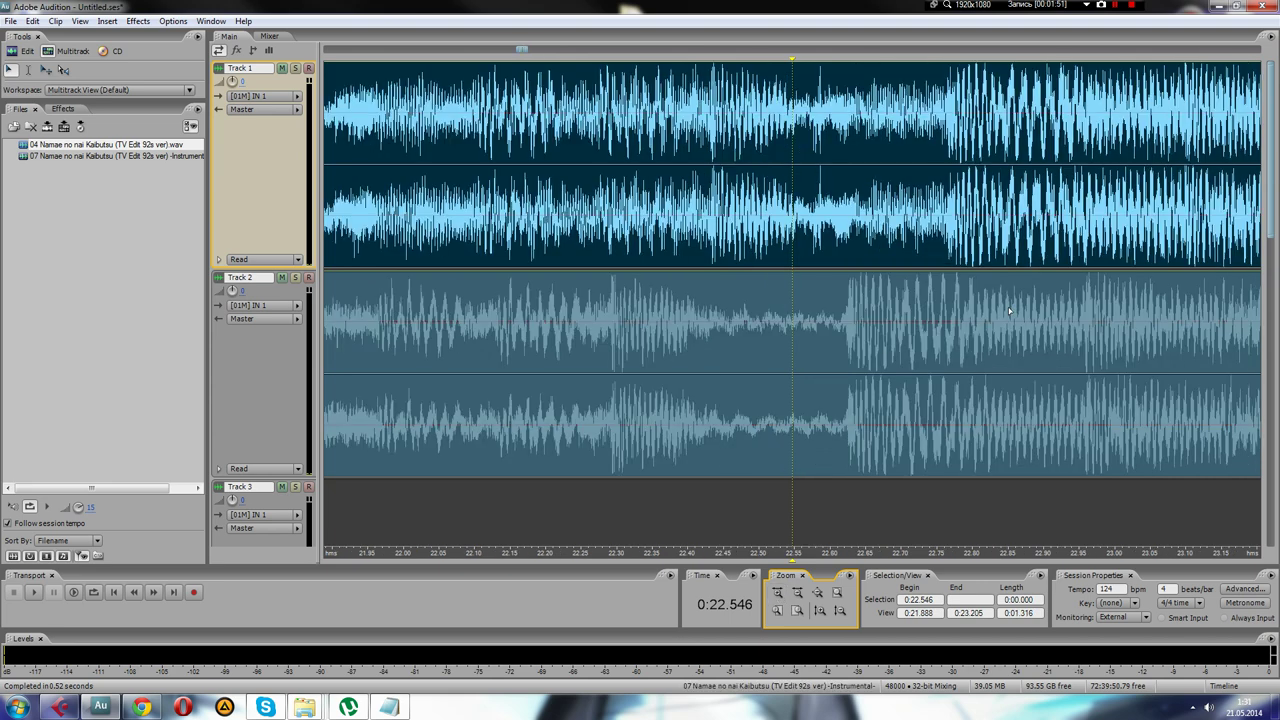
click(915, 345)
drag(915, 345, 1013, 338)
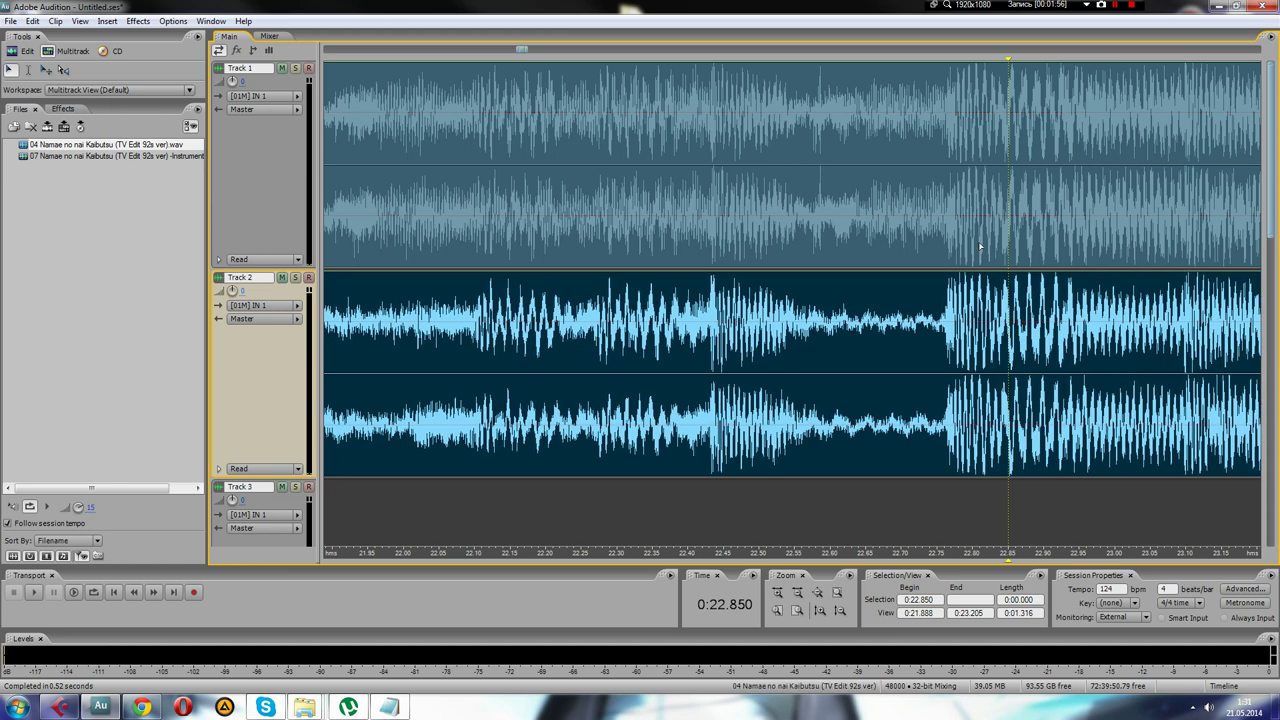
Check the alignment of the two tracks at the loud onset, at the short gaps in the middle and at the song's ending
click(940, 224)
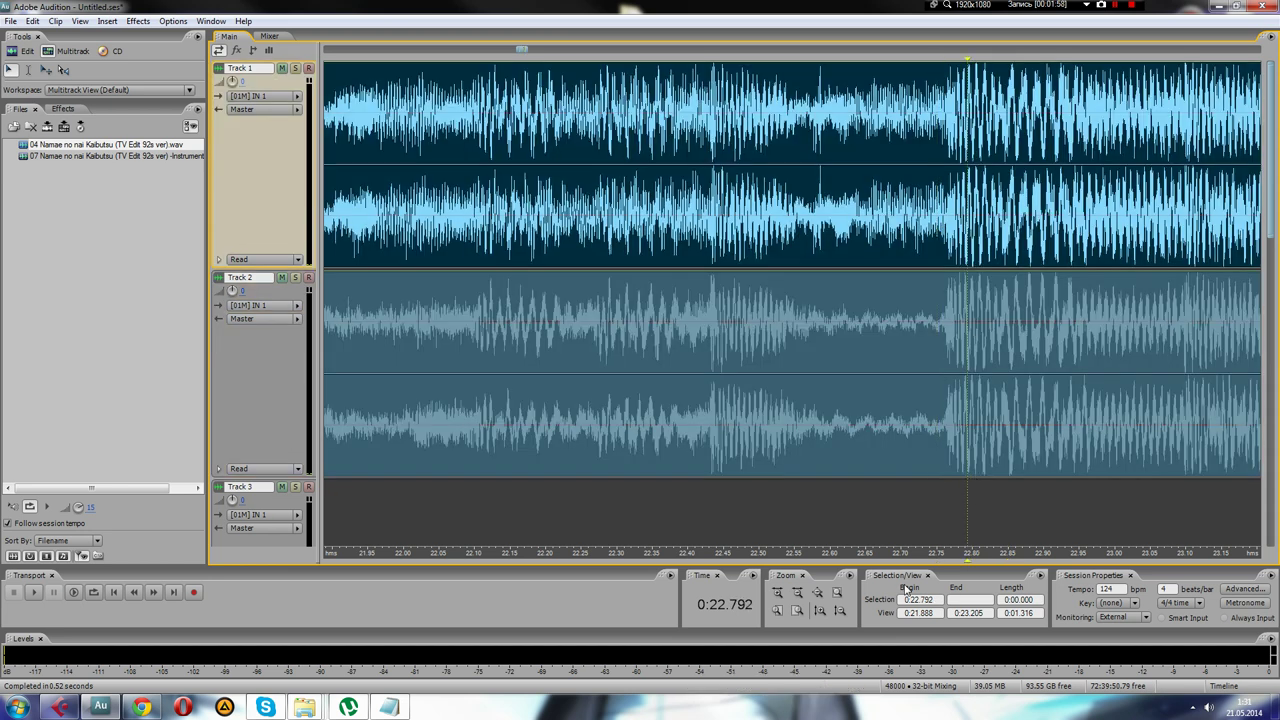
click(777, 593)
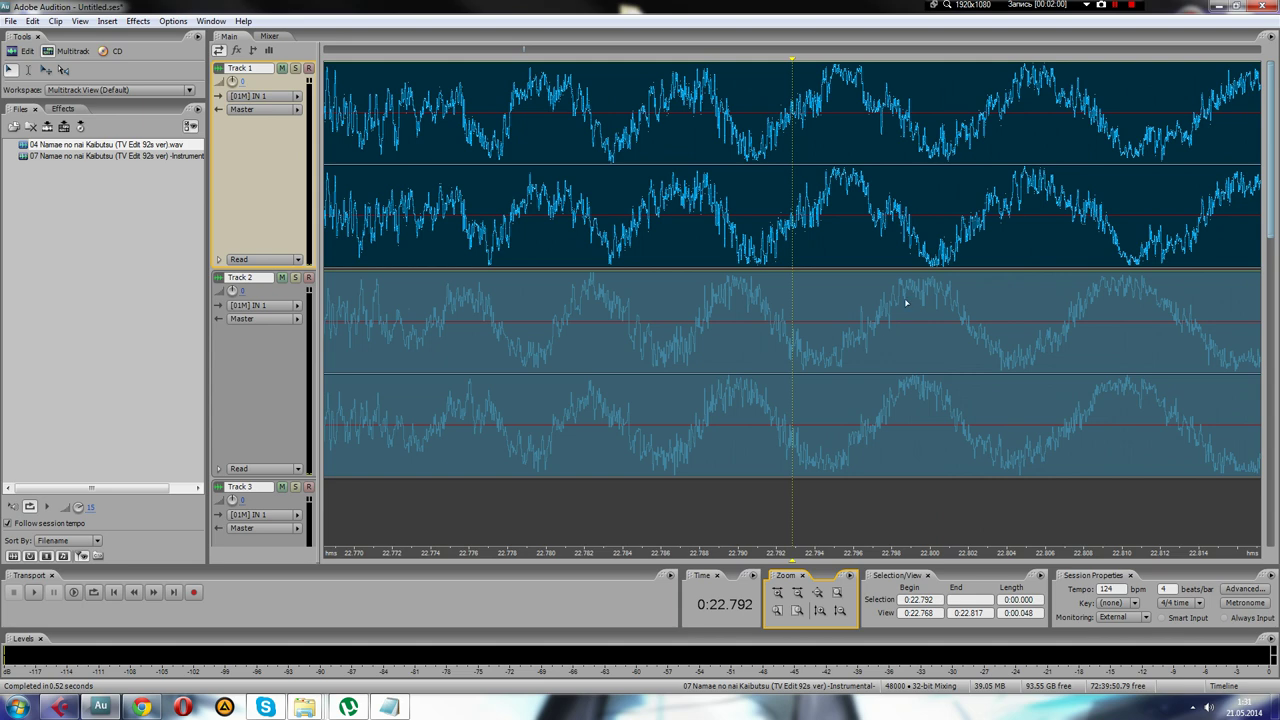
click(797, 593)
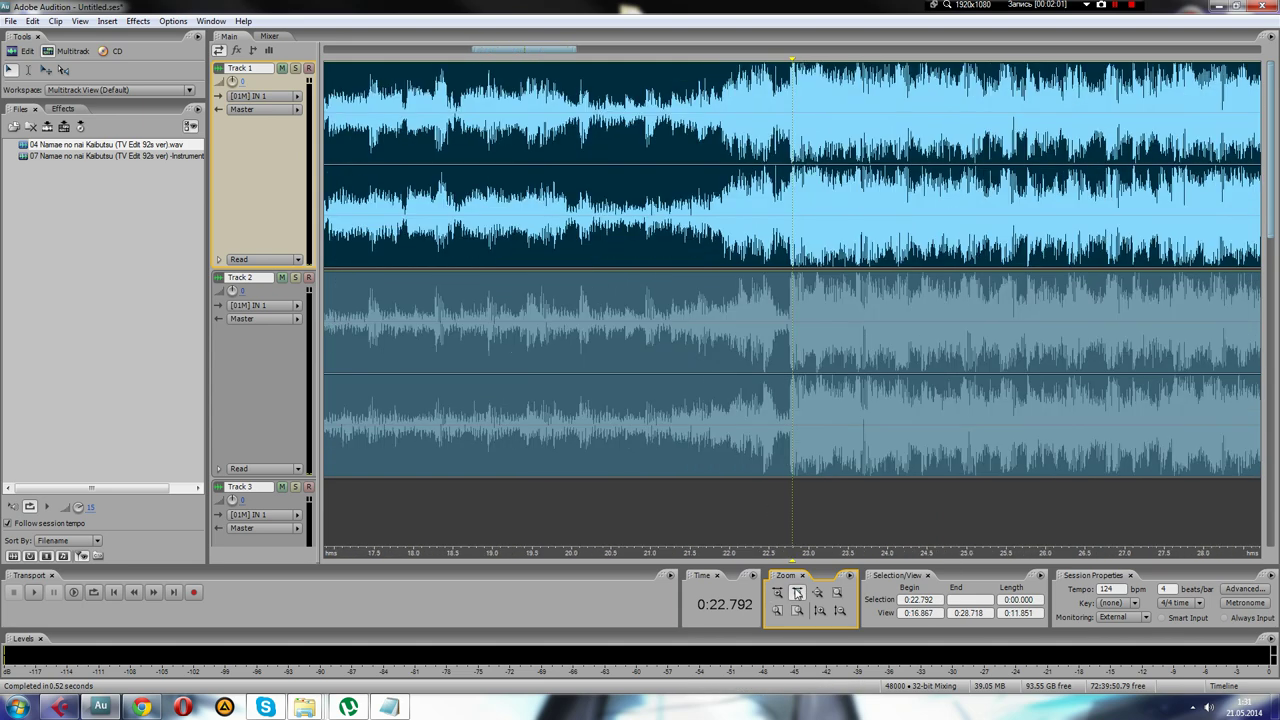
drag(1180, 519, 1256, 523)
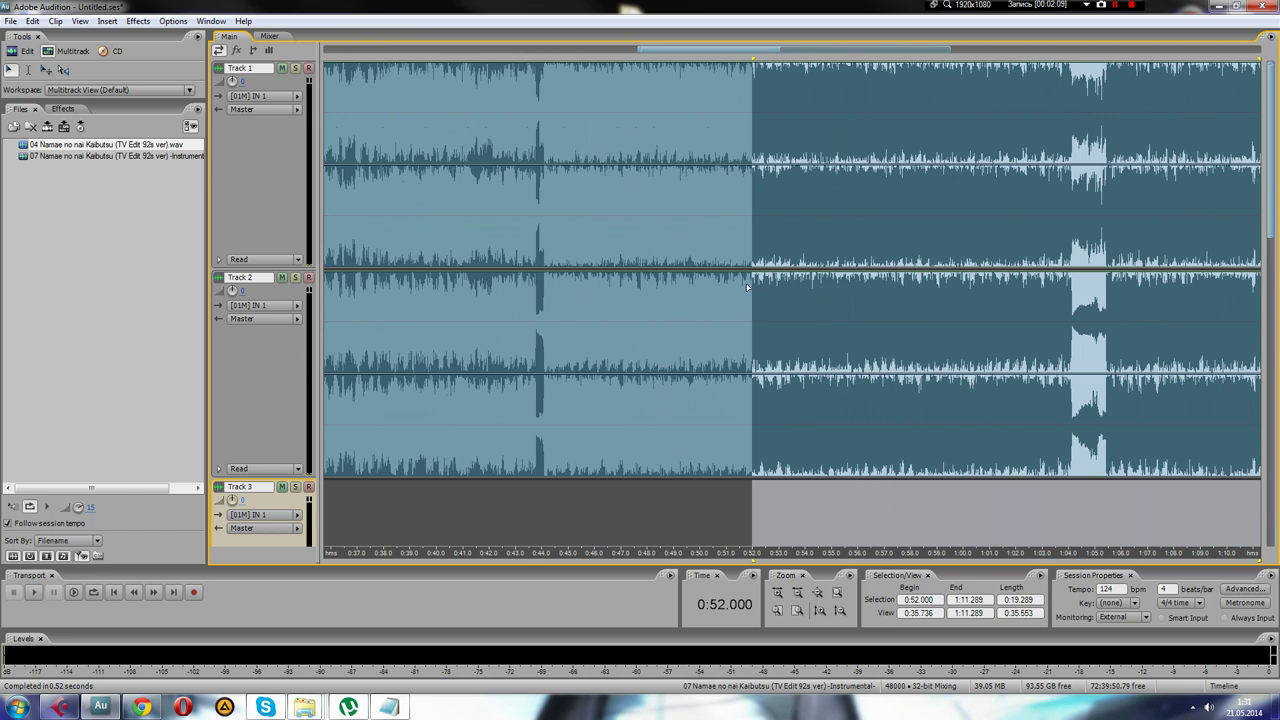
click(549, 287)
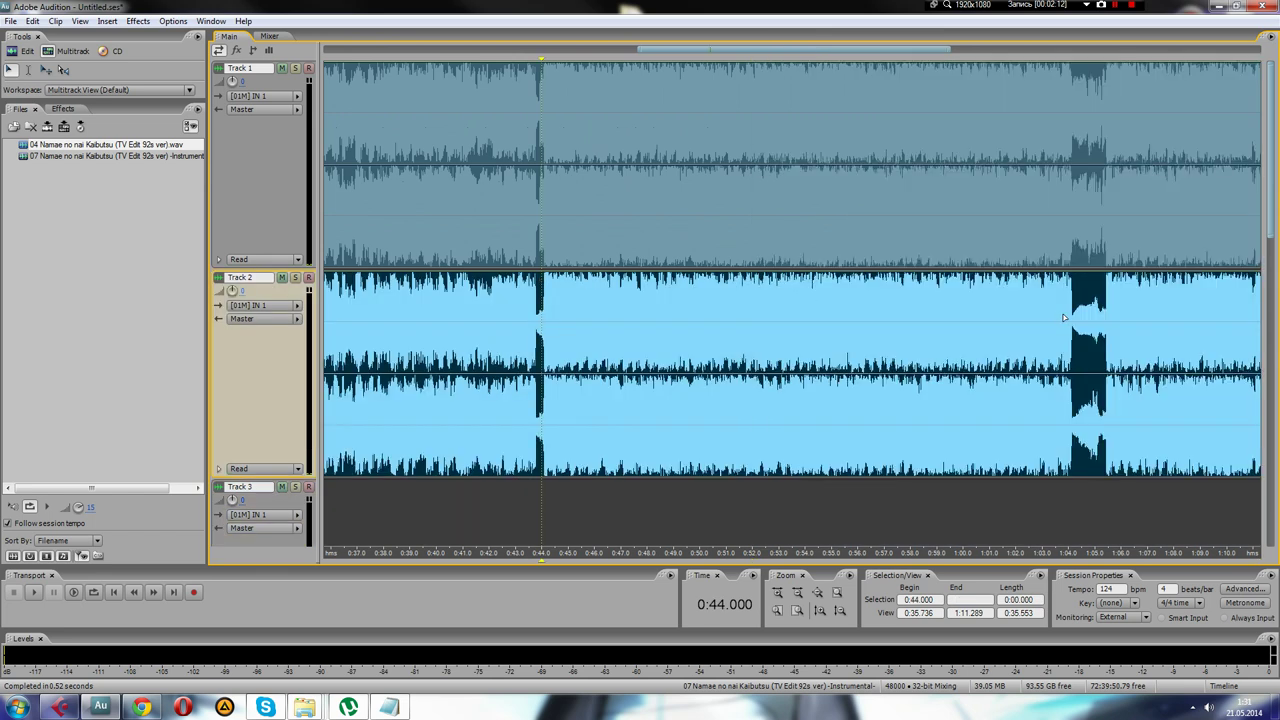
drag(1237, 318, 1261, 318)
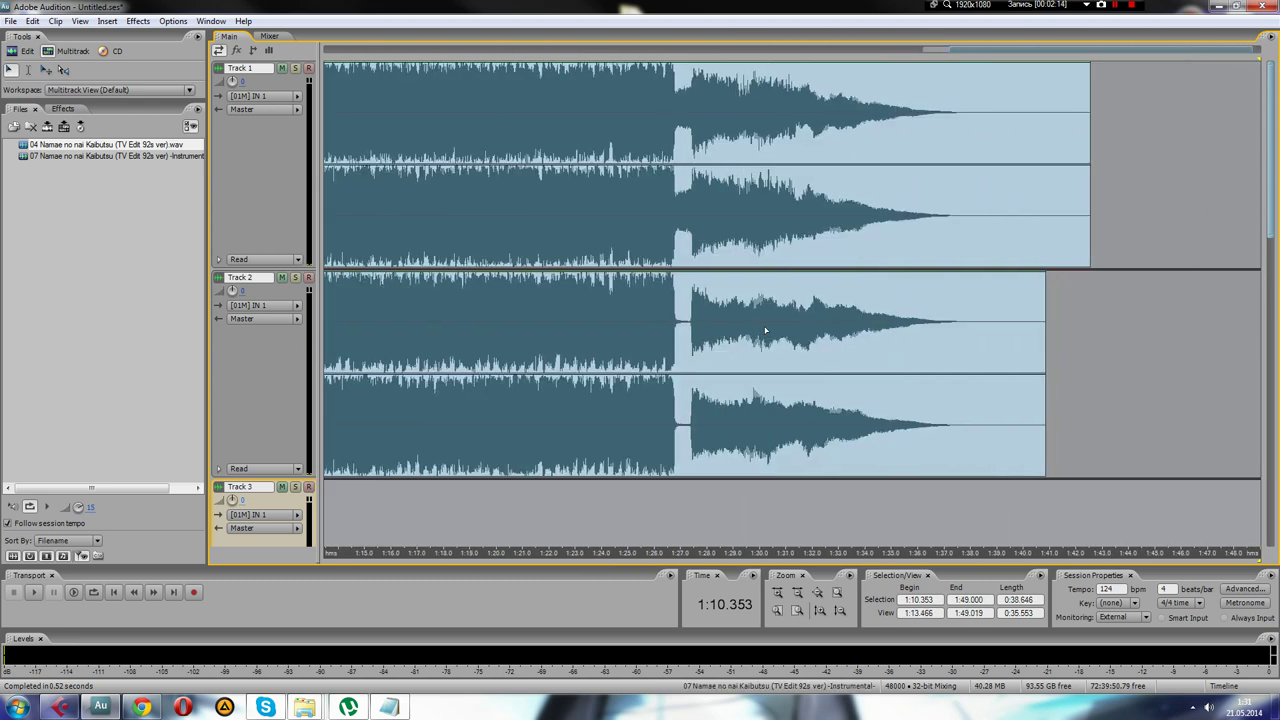
drag(444, 531, 957, 470)
click(917, 465)
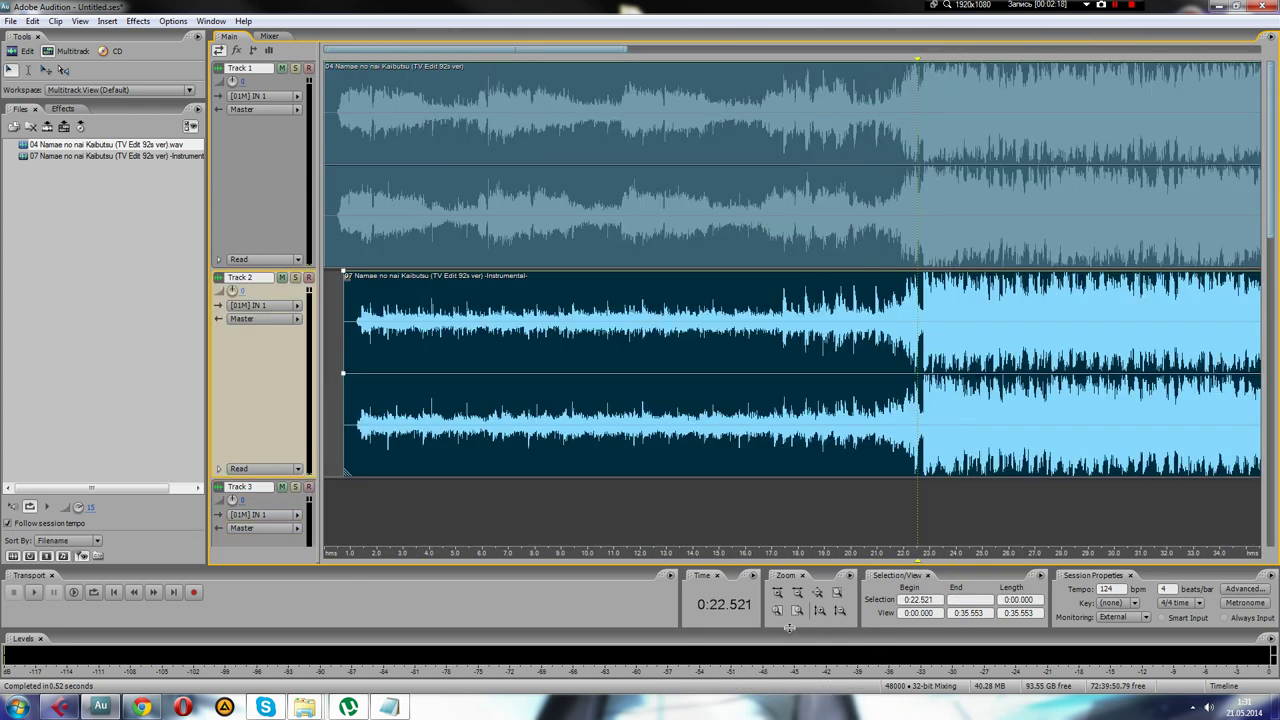
Mark Track 1's peak at 22.768 s and shift the Track 2 instrumental clip about a millisecond later to match it
click(779, 591)
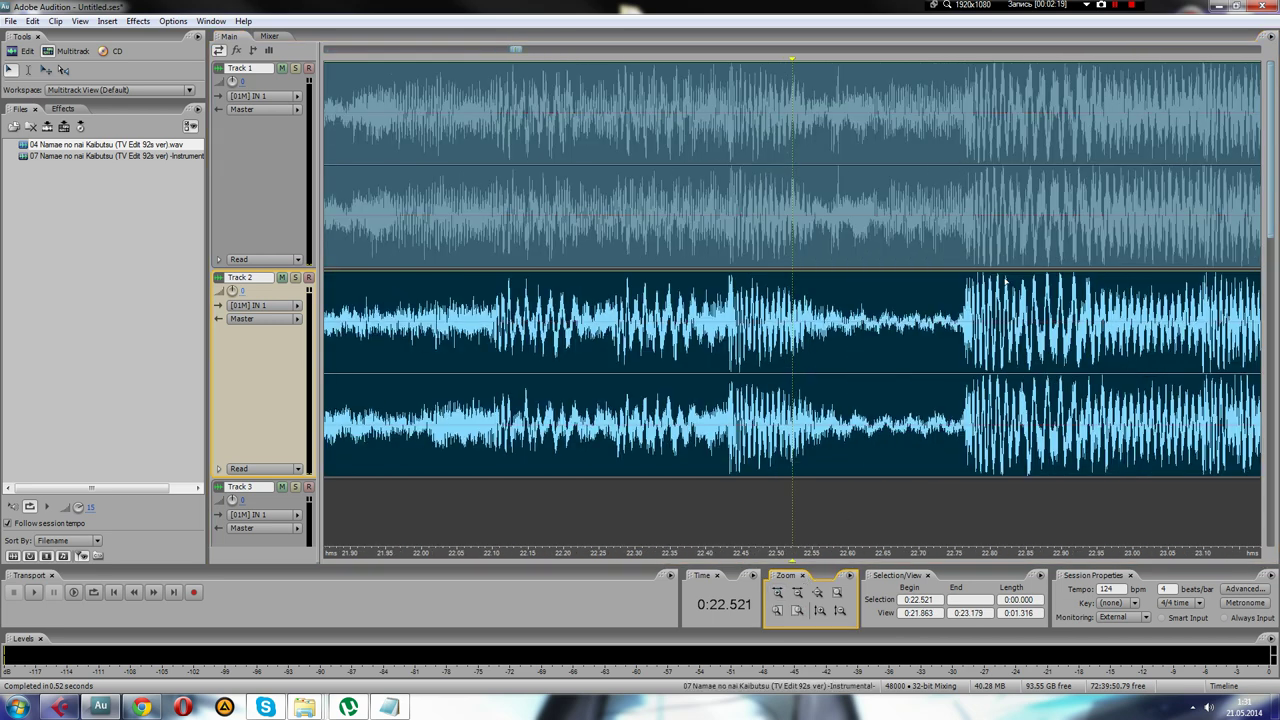
click(776, 592)
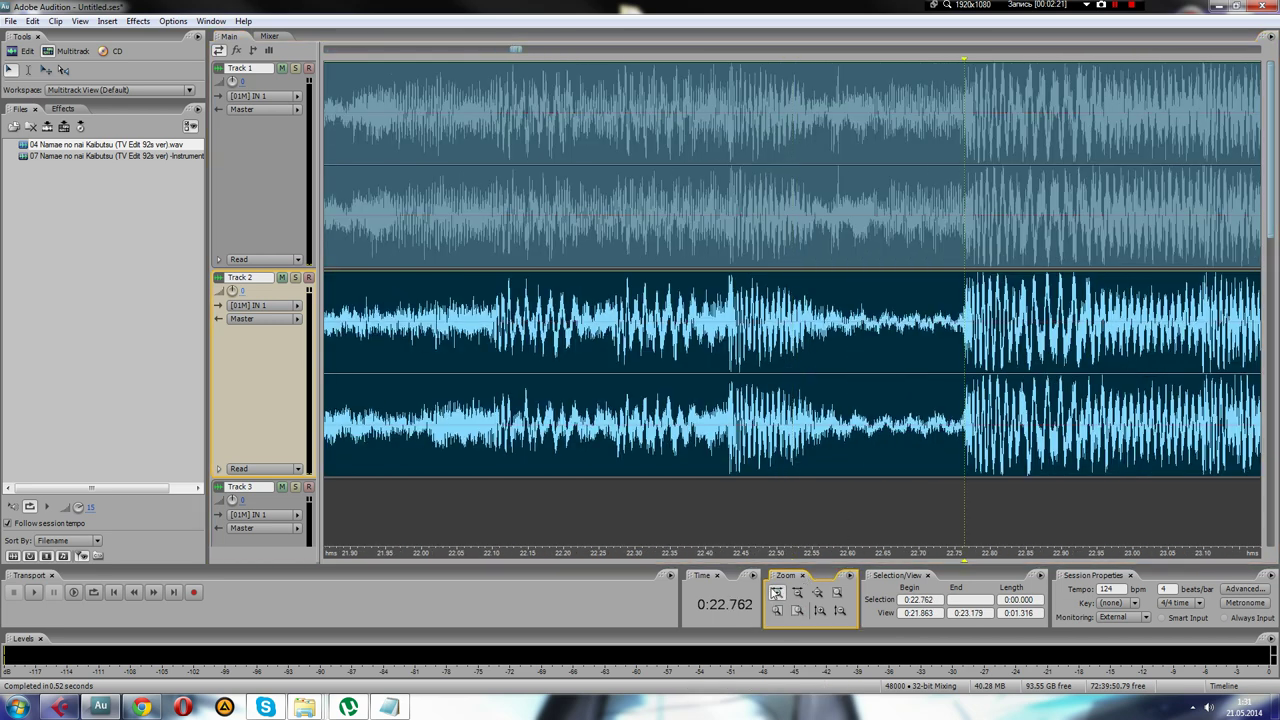
click(776, 592)
click(776, 592)
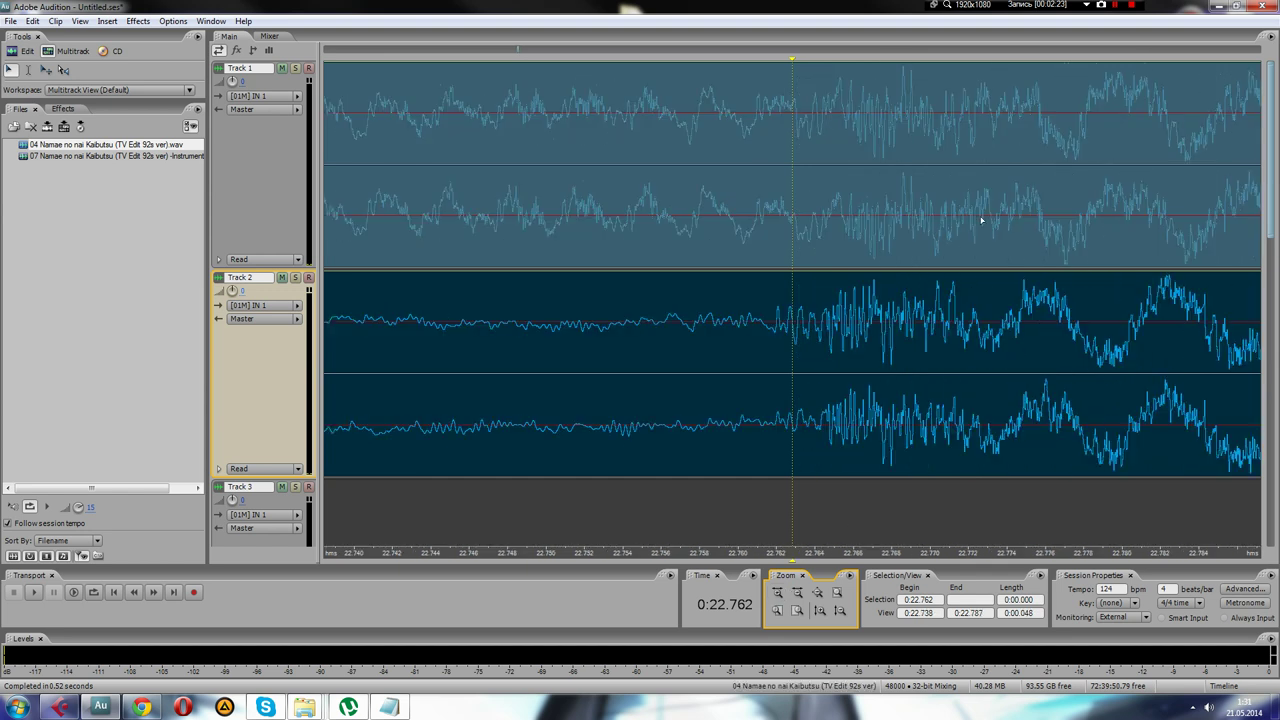
click(901, 211)
click(943, 320)
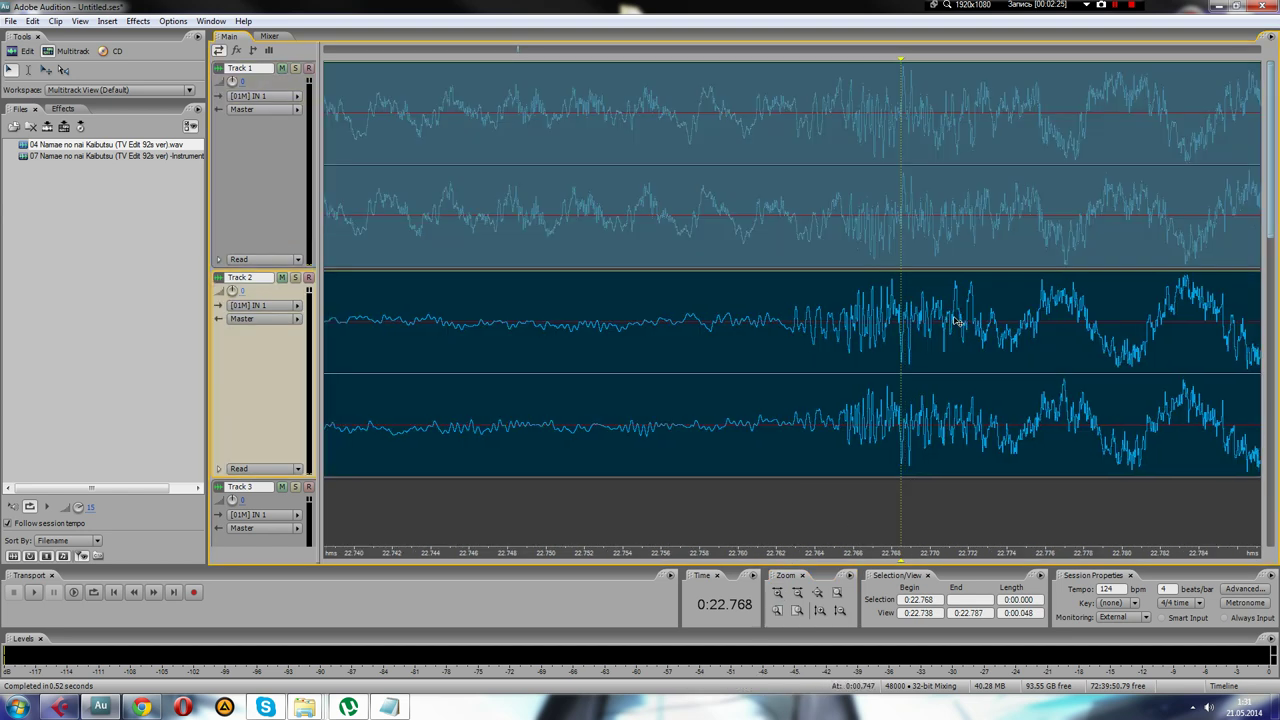
Nudge the Track 2 instrumental at sample level so its trough lines up with the mirrored Track 1 peak at 22.769 s
click(776, 592)
click(777, 593)
click(777, 593)
click(798, 593)
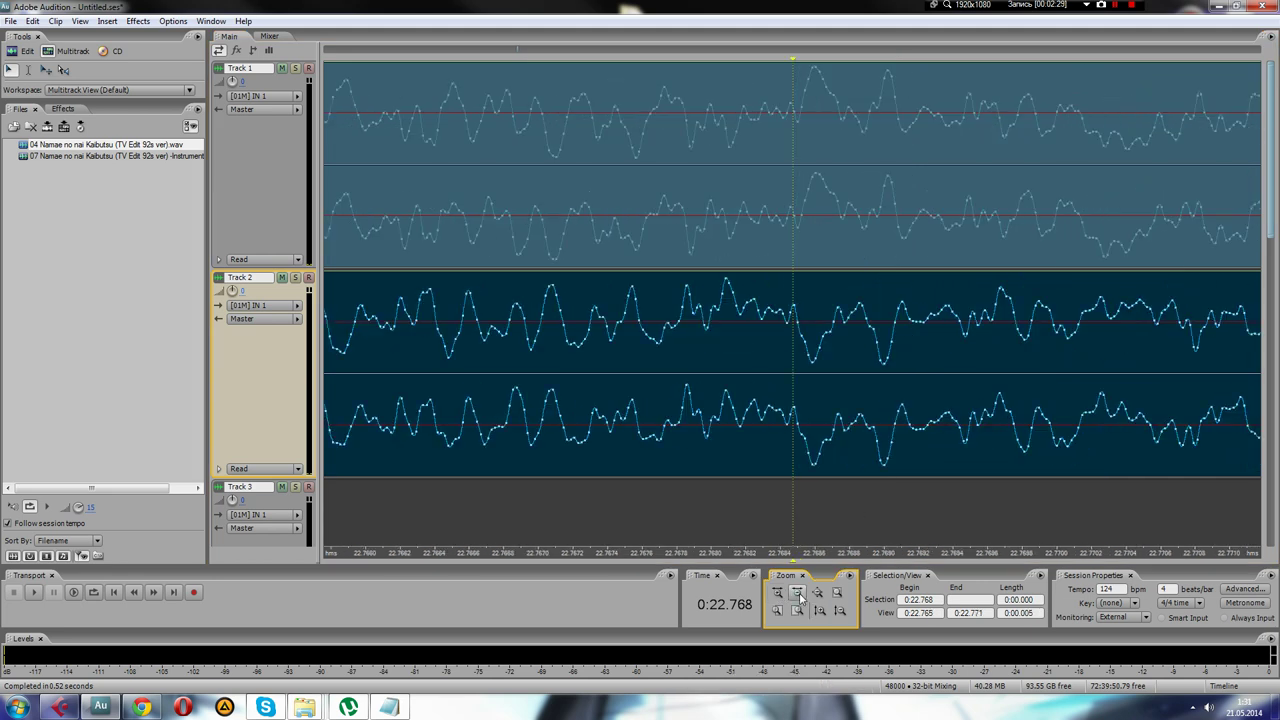
click(888, 183)
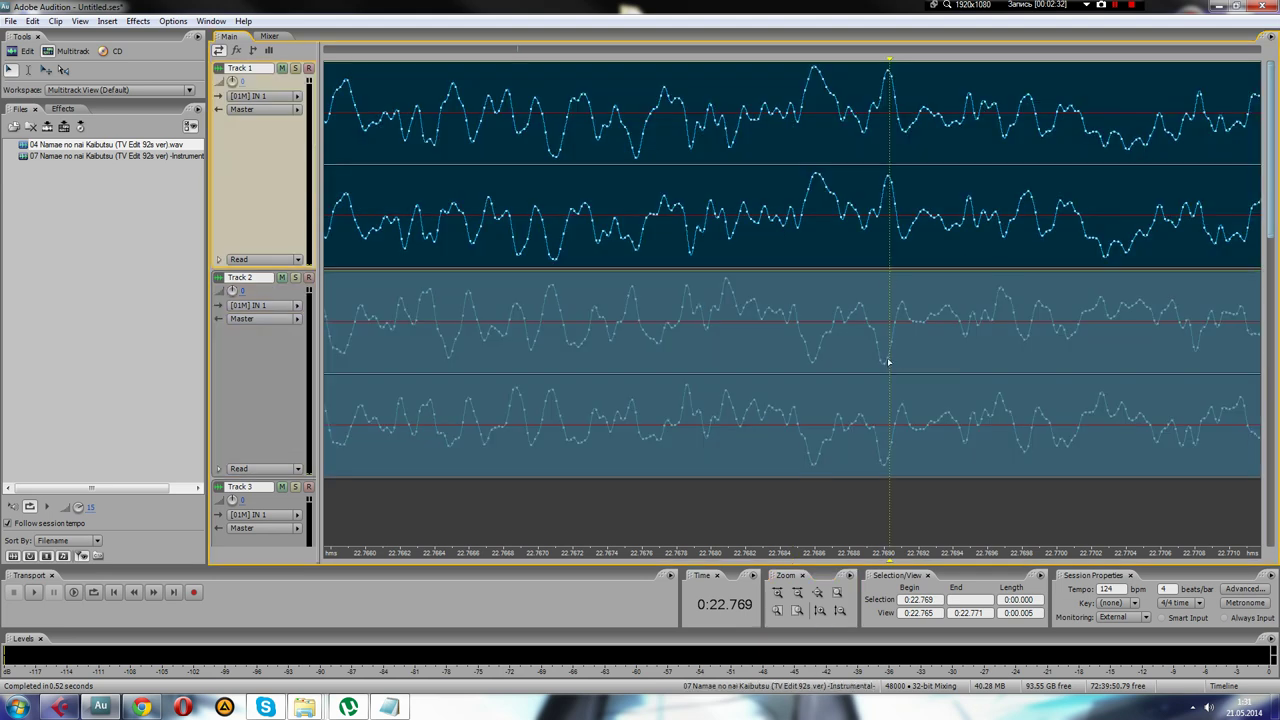
click(902, 346)
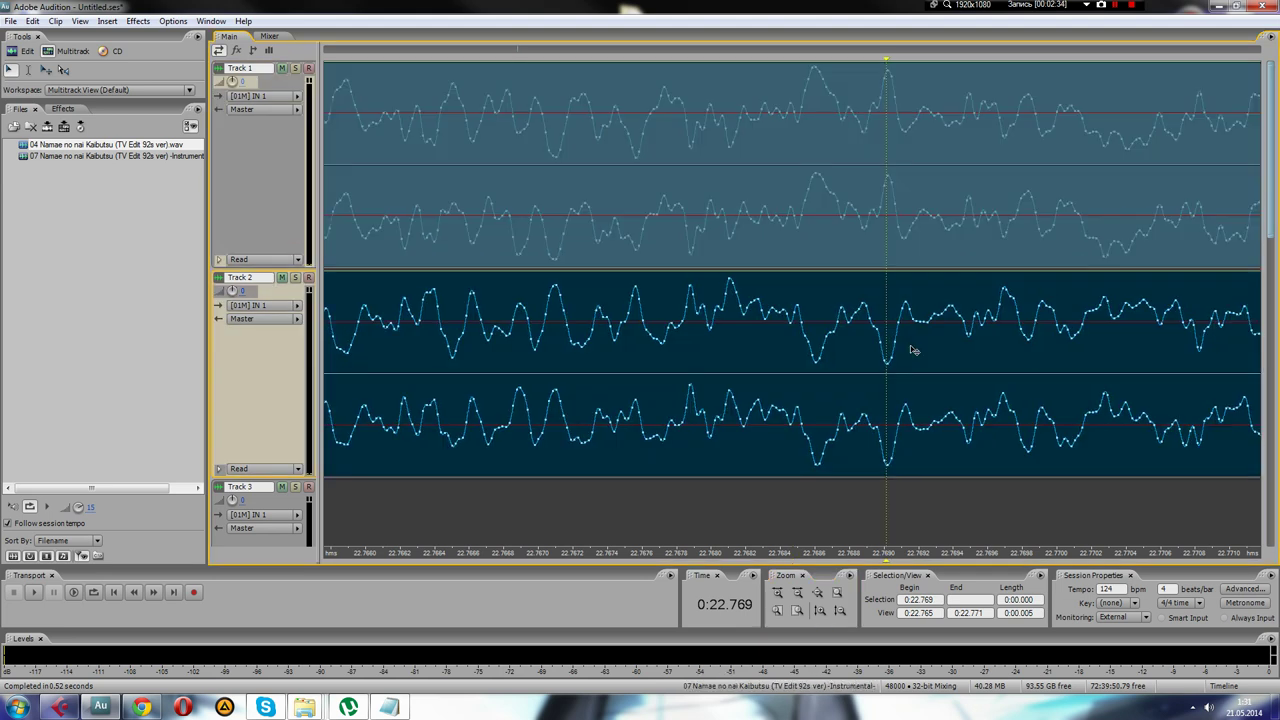
Bounce all audio clips in the session to a new stereo track and open the resulting mixdown for waveform editing
right_click(902, 352)
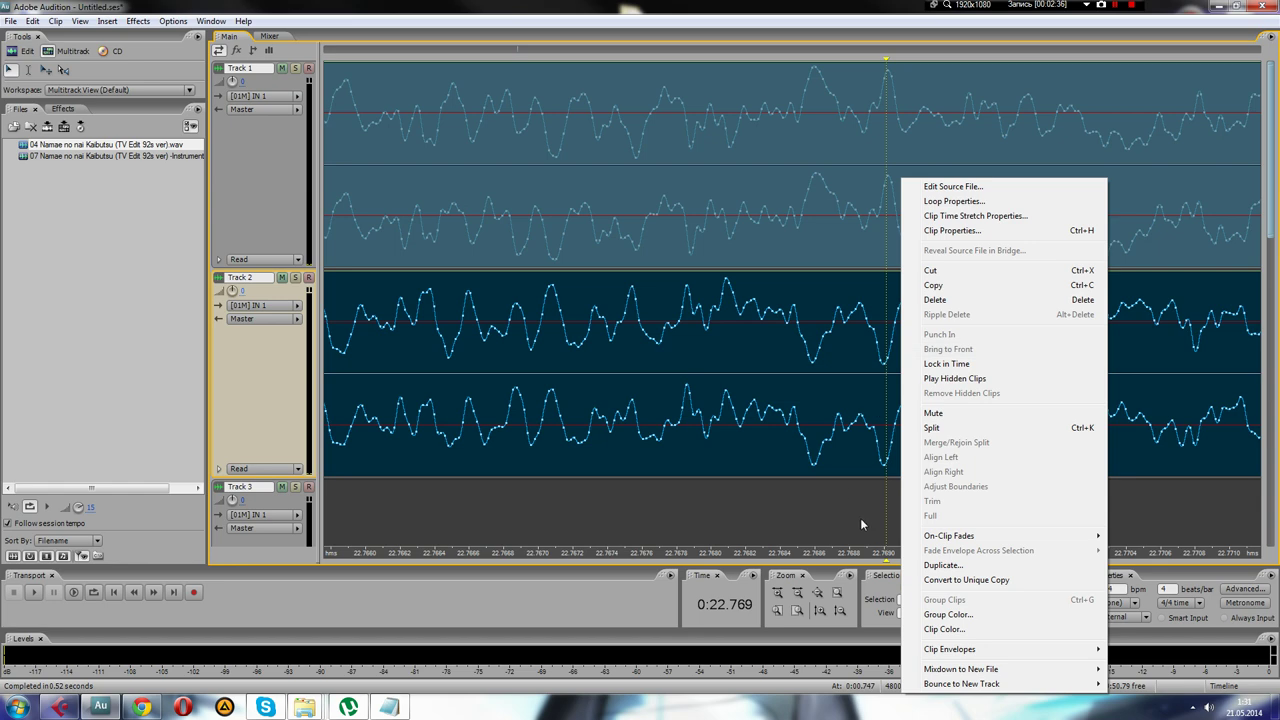
click(798, 595)
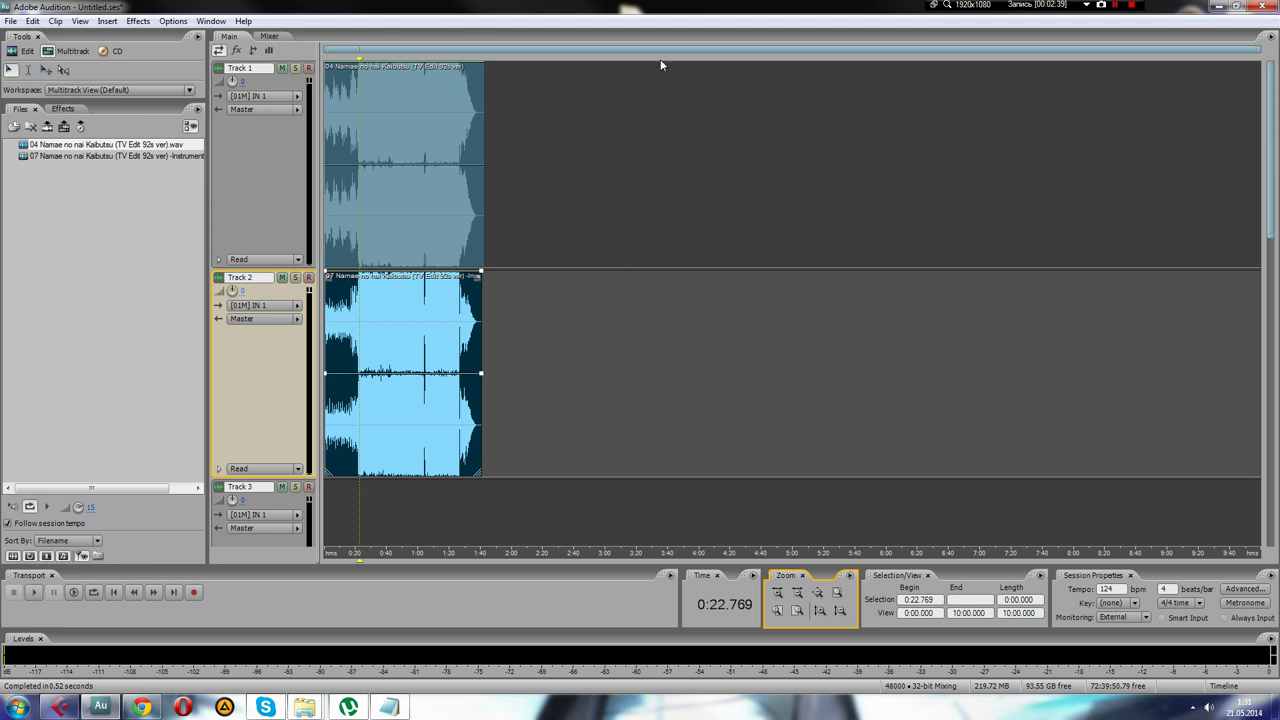
drag(1256, 48, 479, 55)
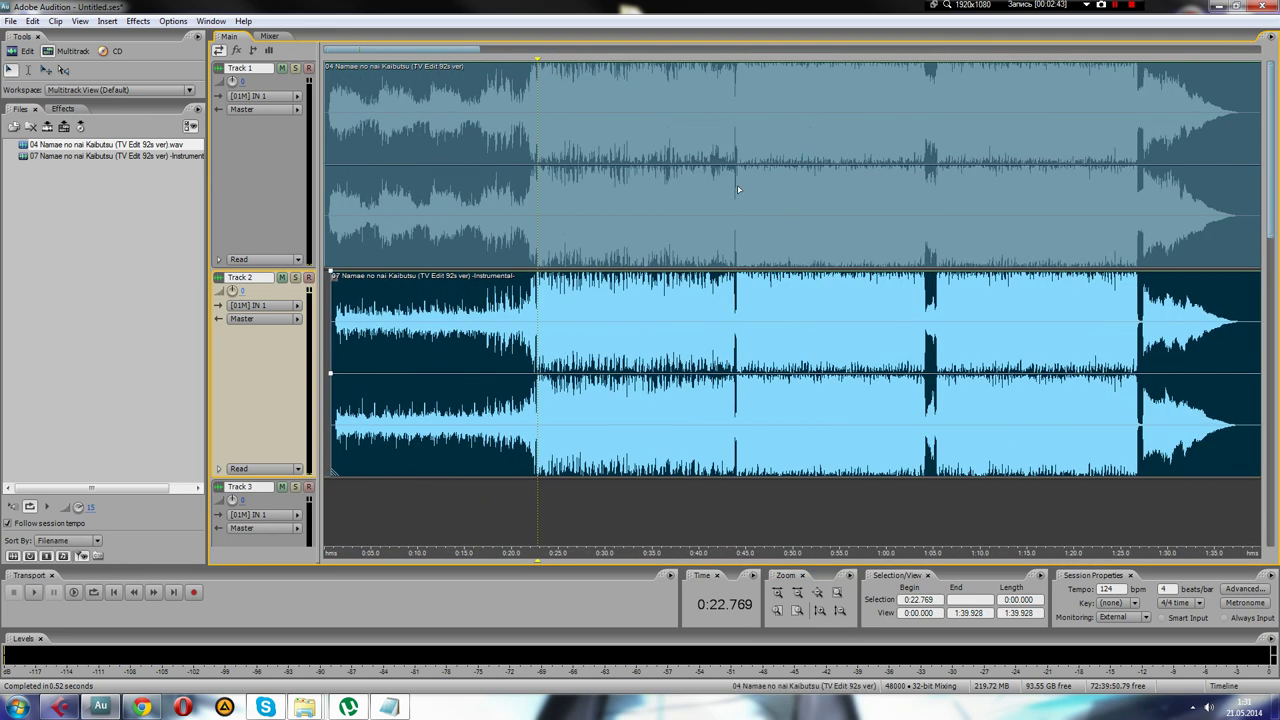
right_click(435, 106)
mouse_move(603, 606)
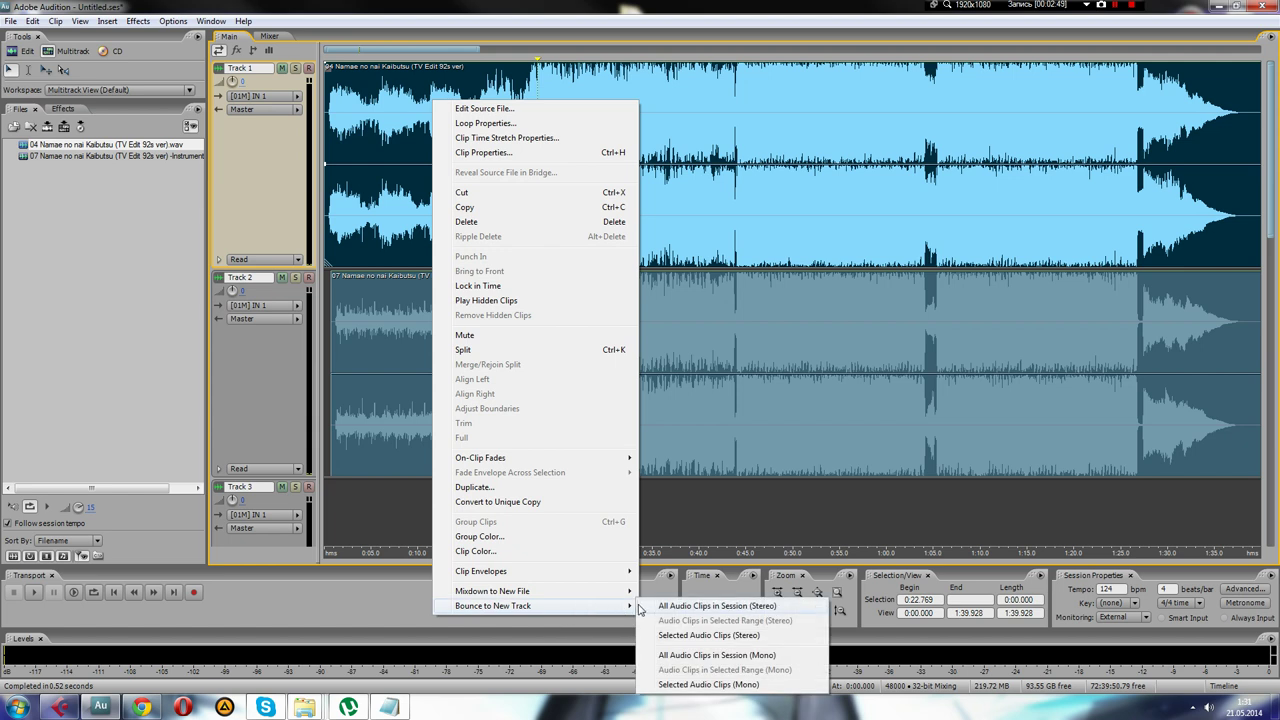
click(703, 606)
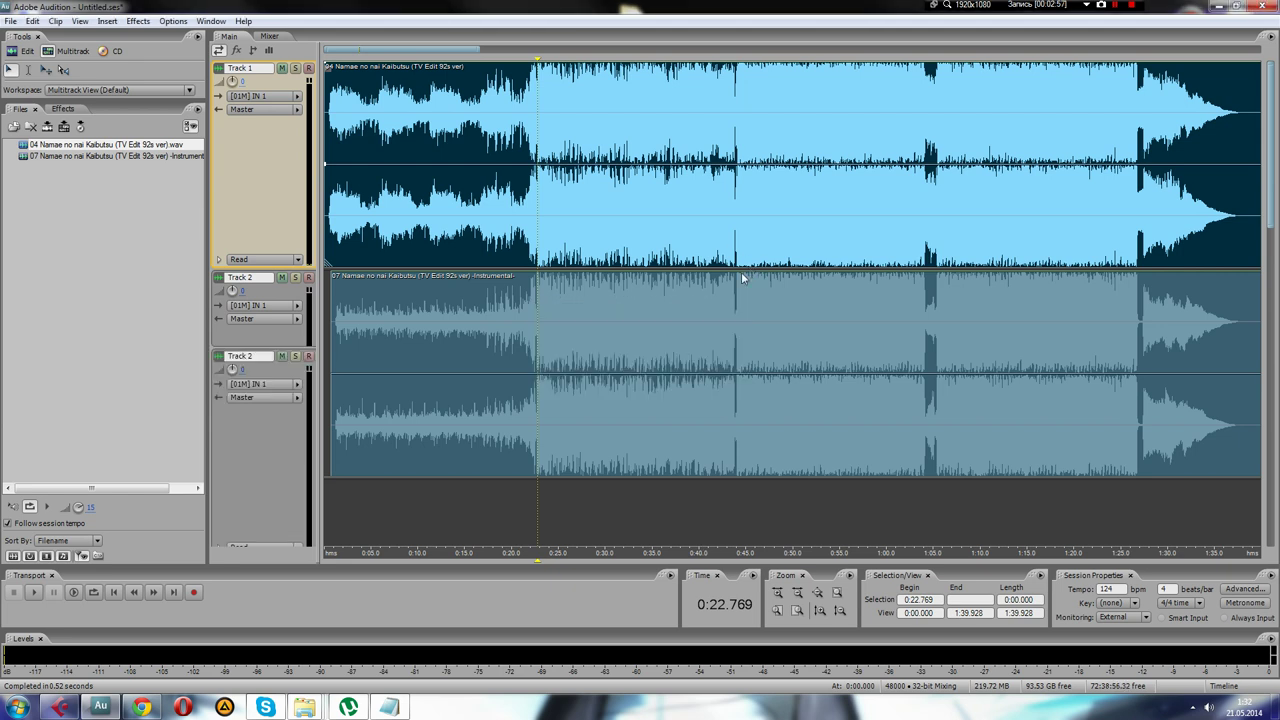
double_click(487, 318)
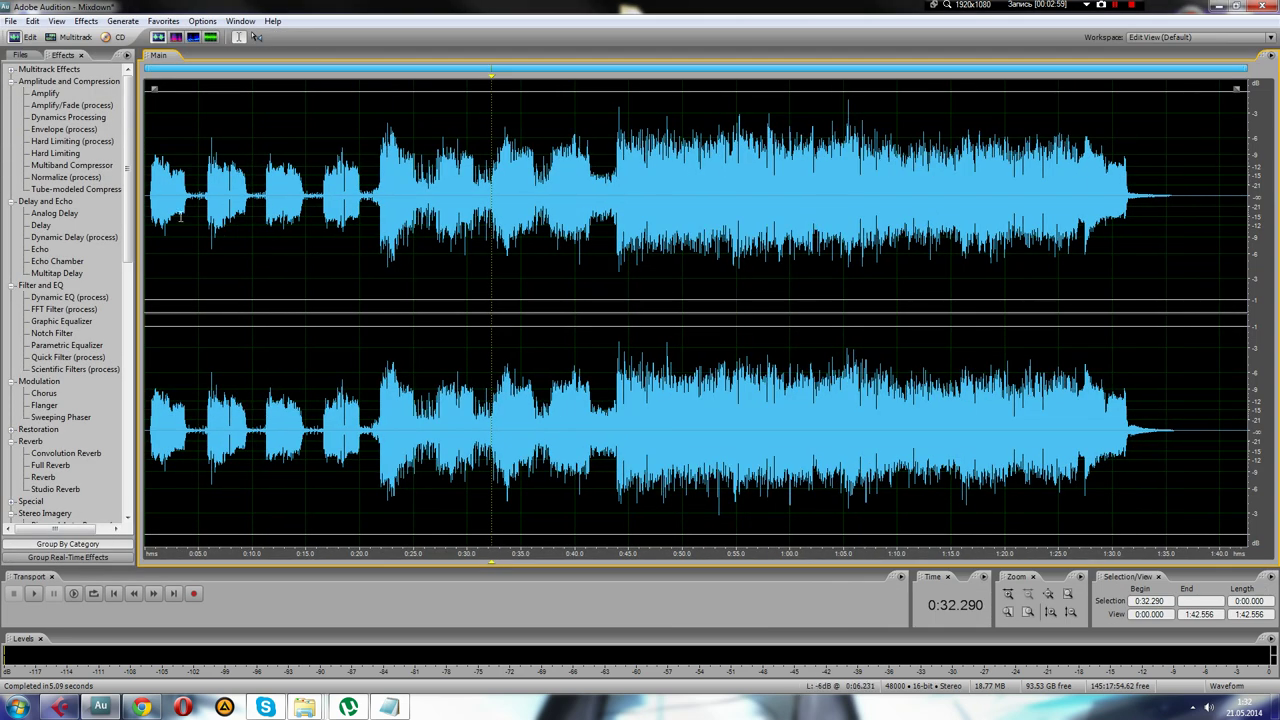
Compare the mixdown's waveform with the waveforms of the instrumental and the original song file
drag(204, 188, 152, 188)
click(203, 187)
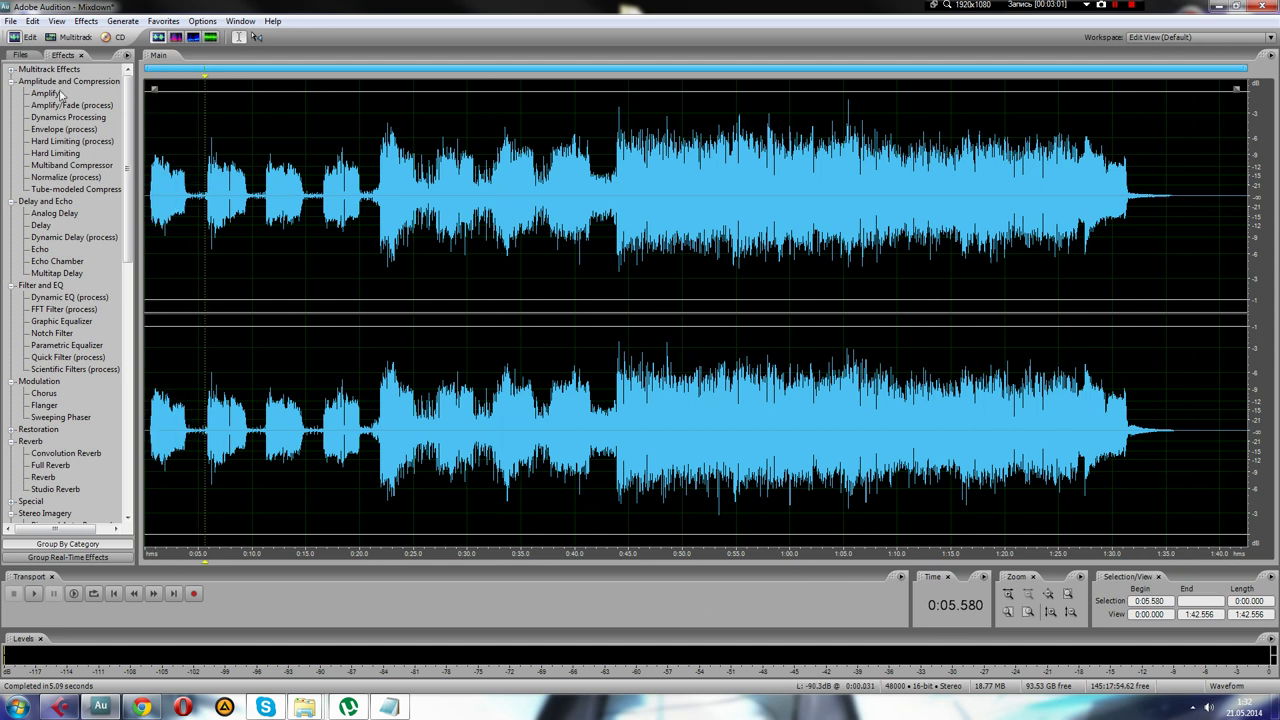
click(20, 54)
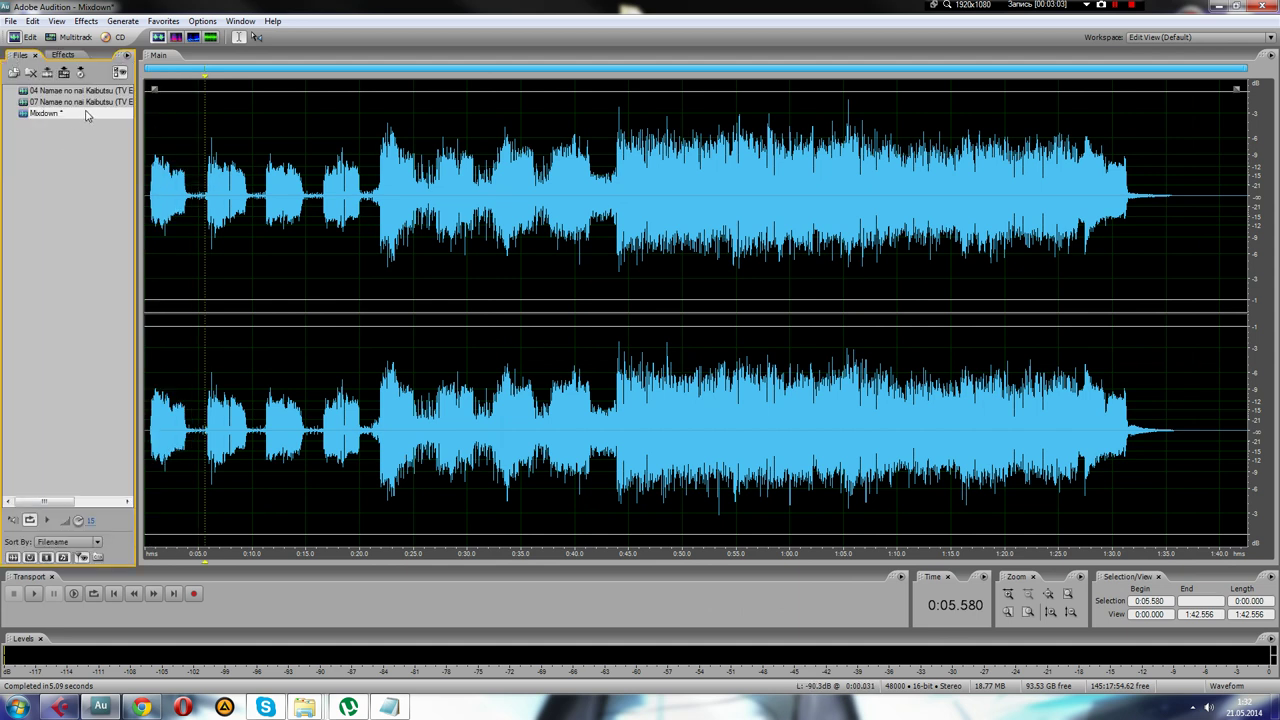
double_click(80, 102)
click(72, 92)
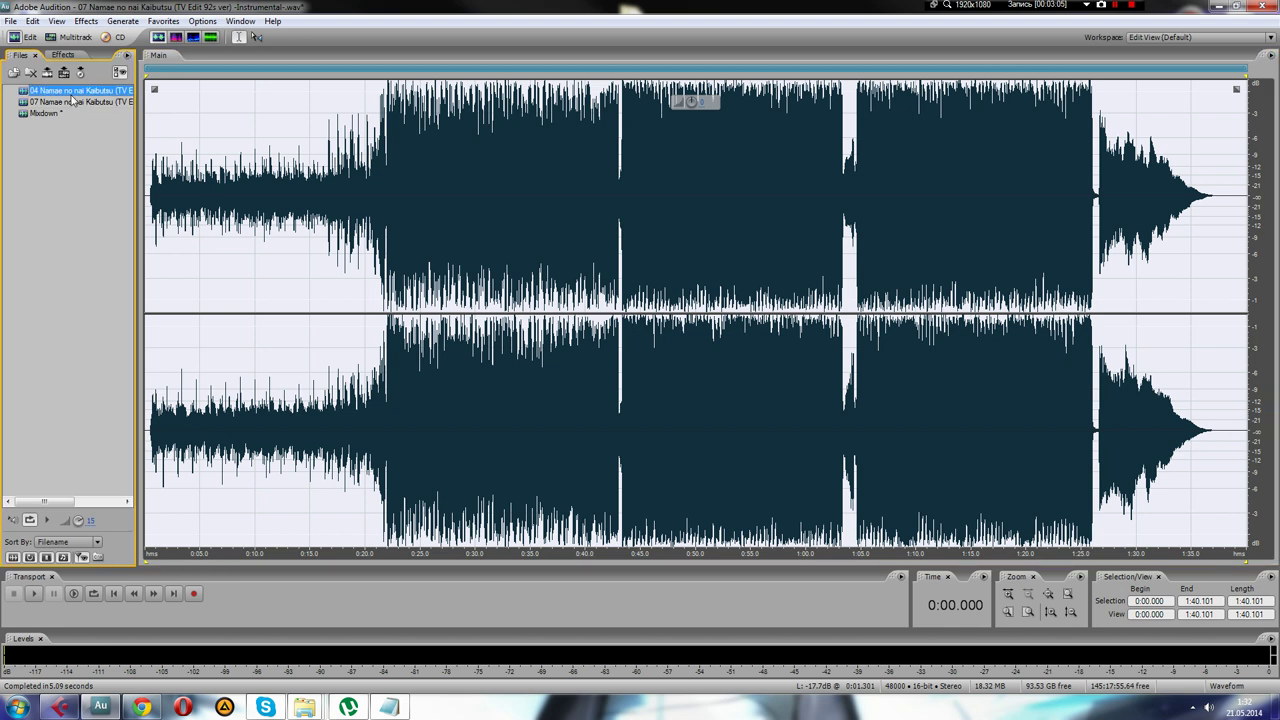
double_click(72, 92)
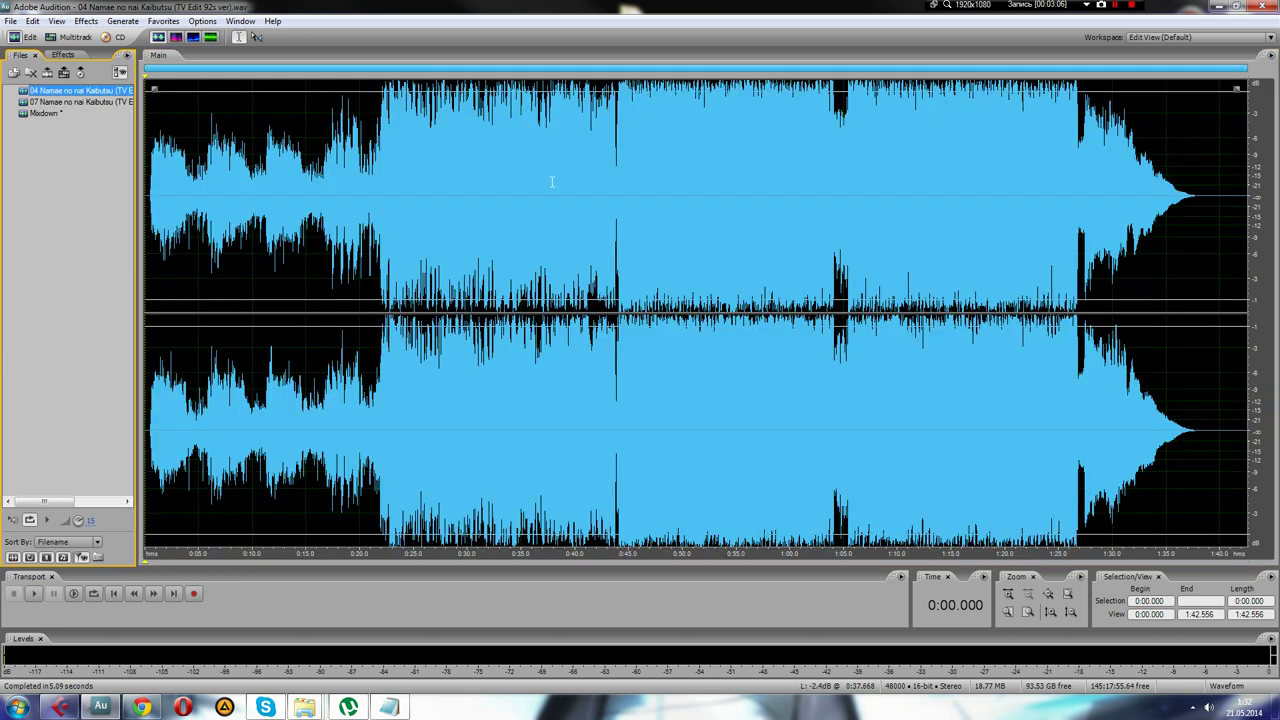
double_click(36, 115)
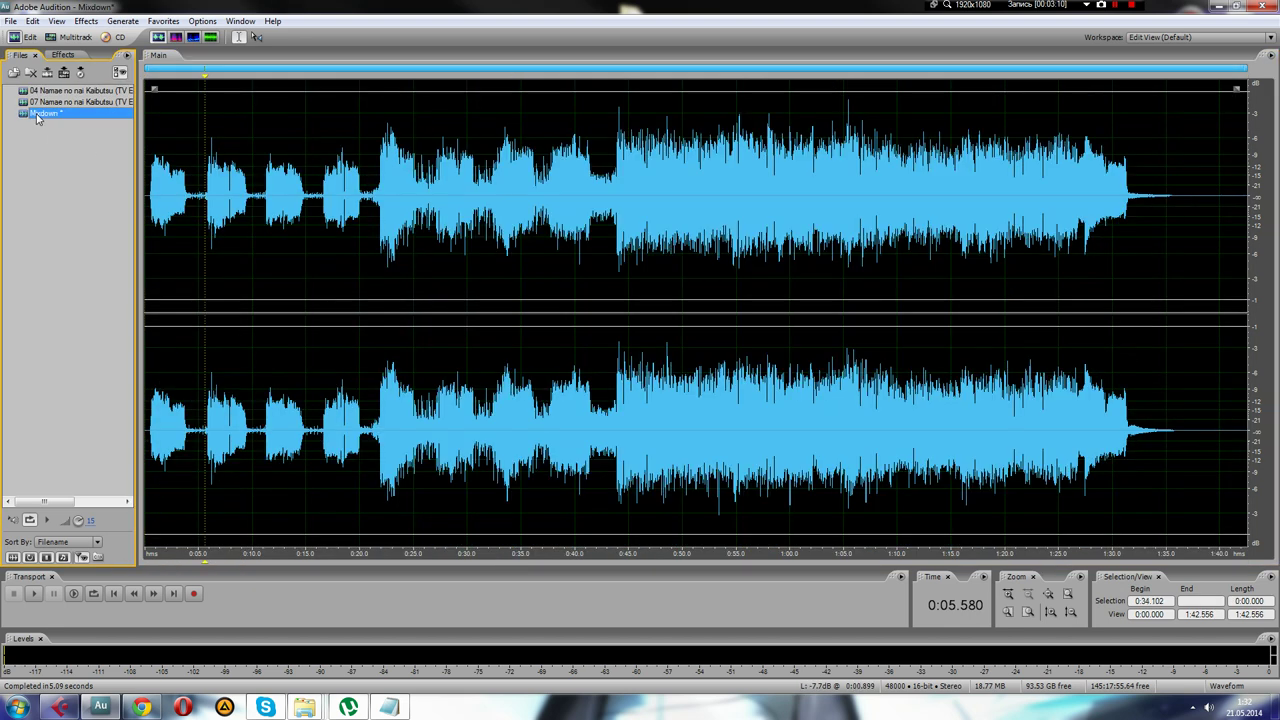
double_click(45, 91)
double_click(50, 126)
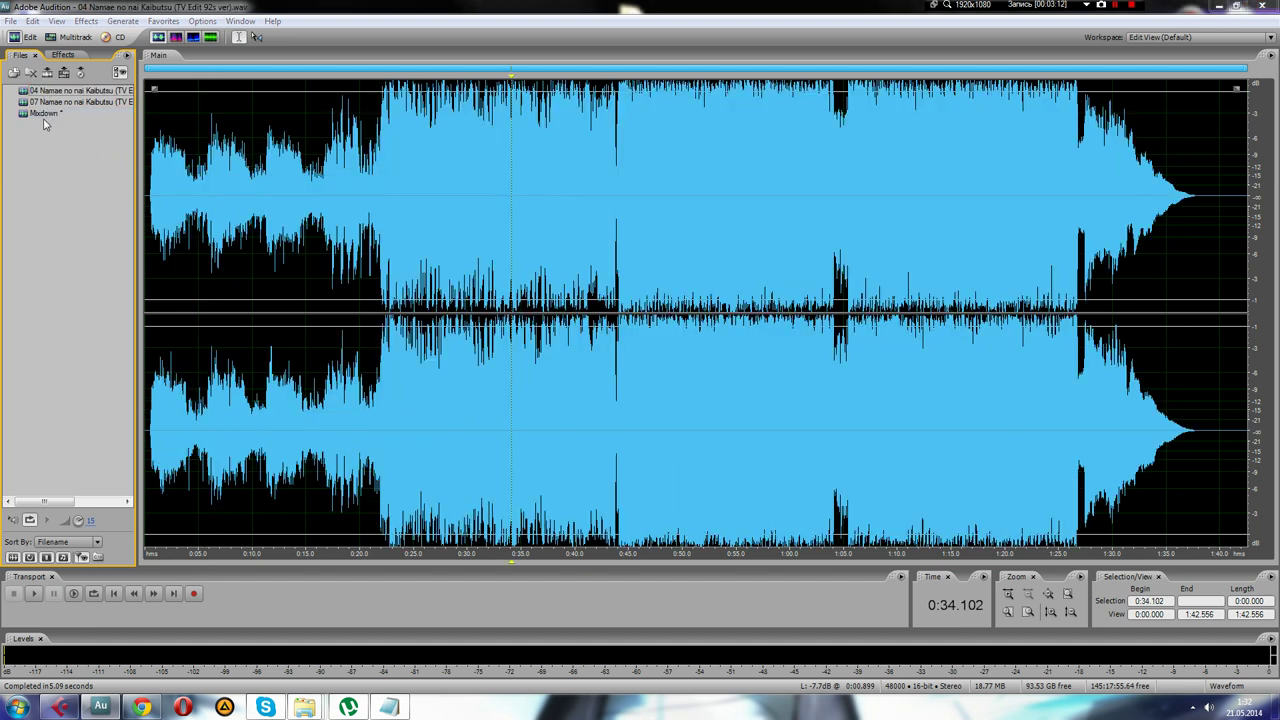
click(474, 35)
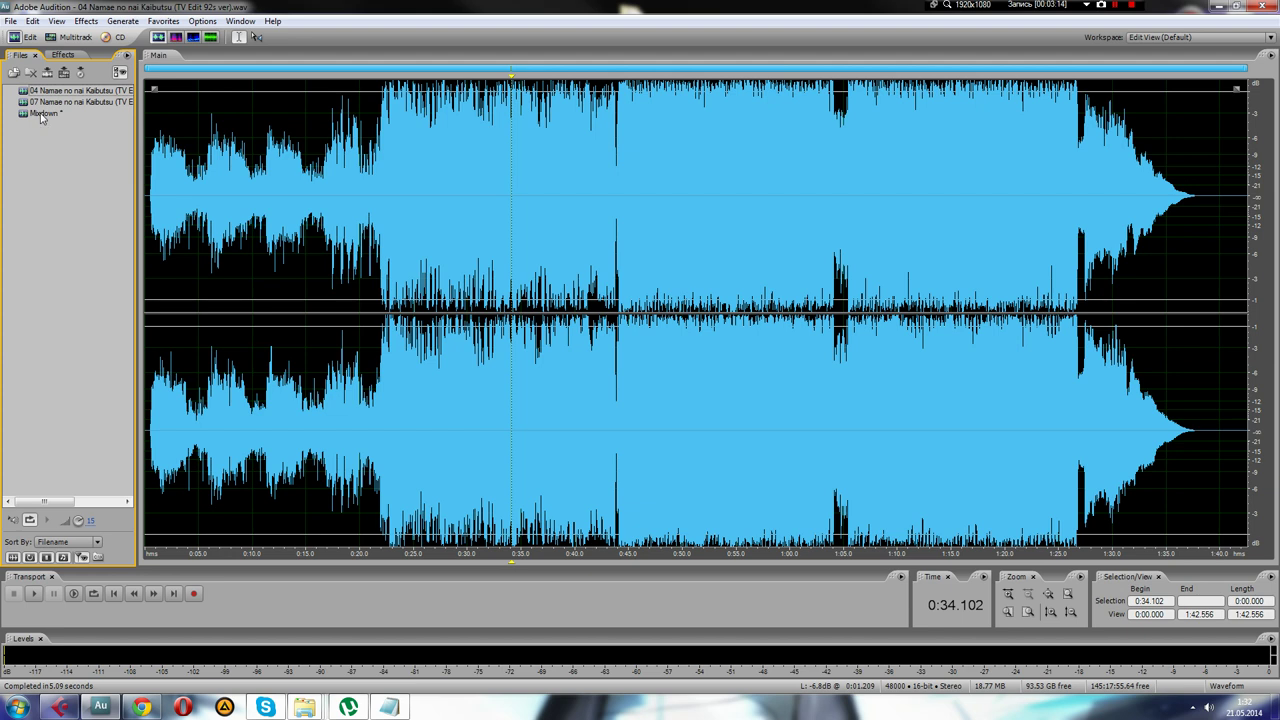
double_click(44, 113)
Examine the mixdown's intro, the section between about 0:21 and 0:43, and the louder part that follows
click(745, 193)
click(487, 175)
drag(316, 168, 319, 168)
click(757, 180)
click(616, 157)
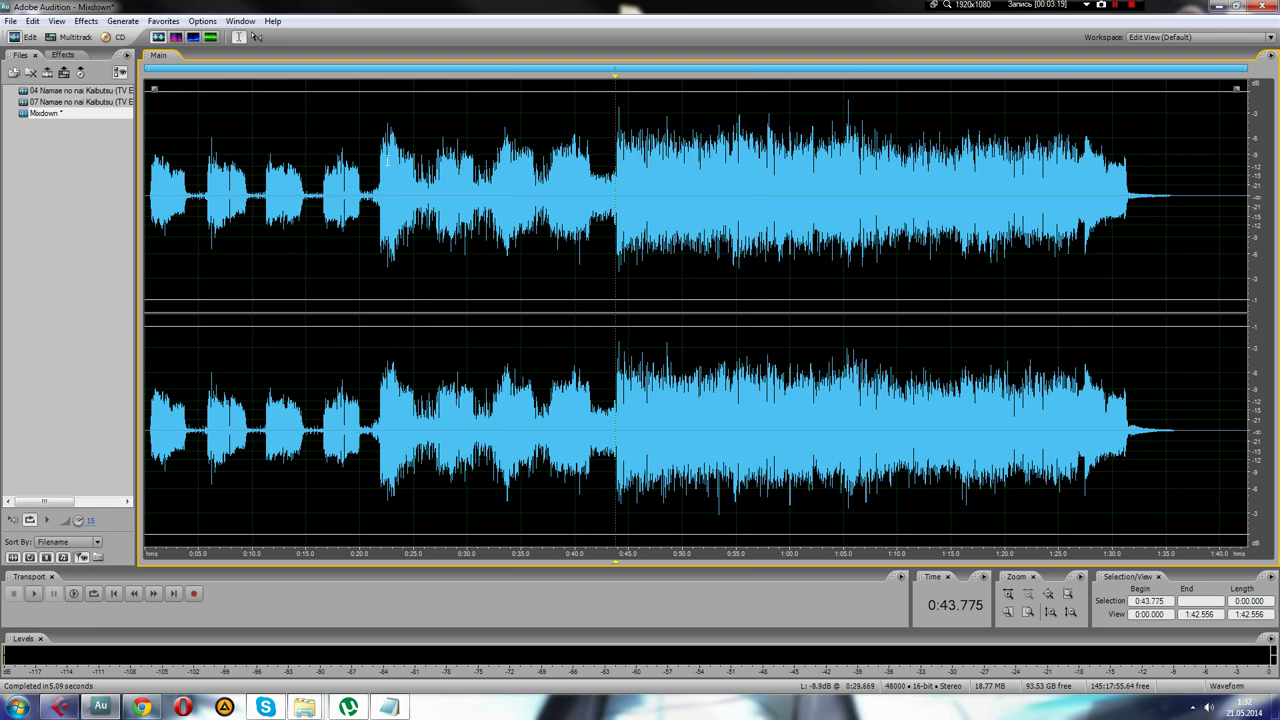
drag(376, 167, 610, 162)
click(624, 144)
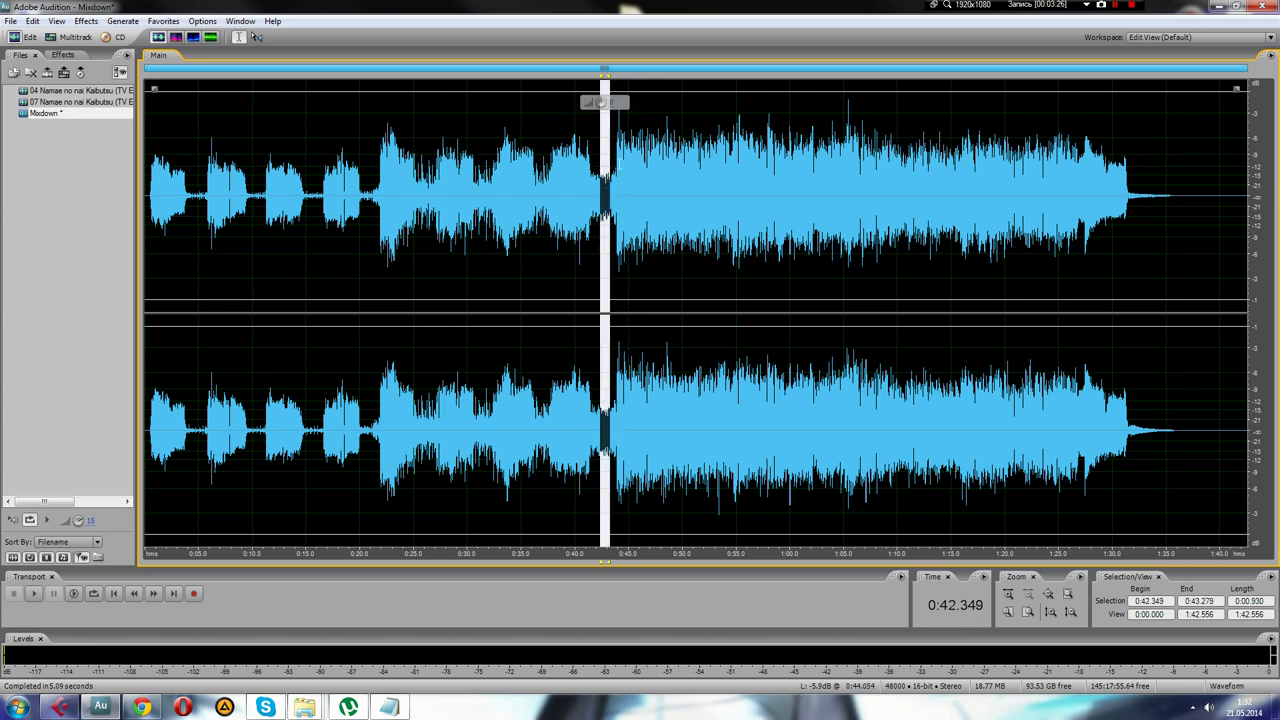
Apply the Center Channel Extractor to the mixdown from about 0:20.6 to 1:36.4 with the center channel level lowered to its minimum
drag(367, 173, 1189, 176)
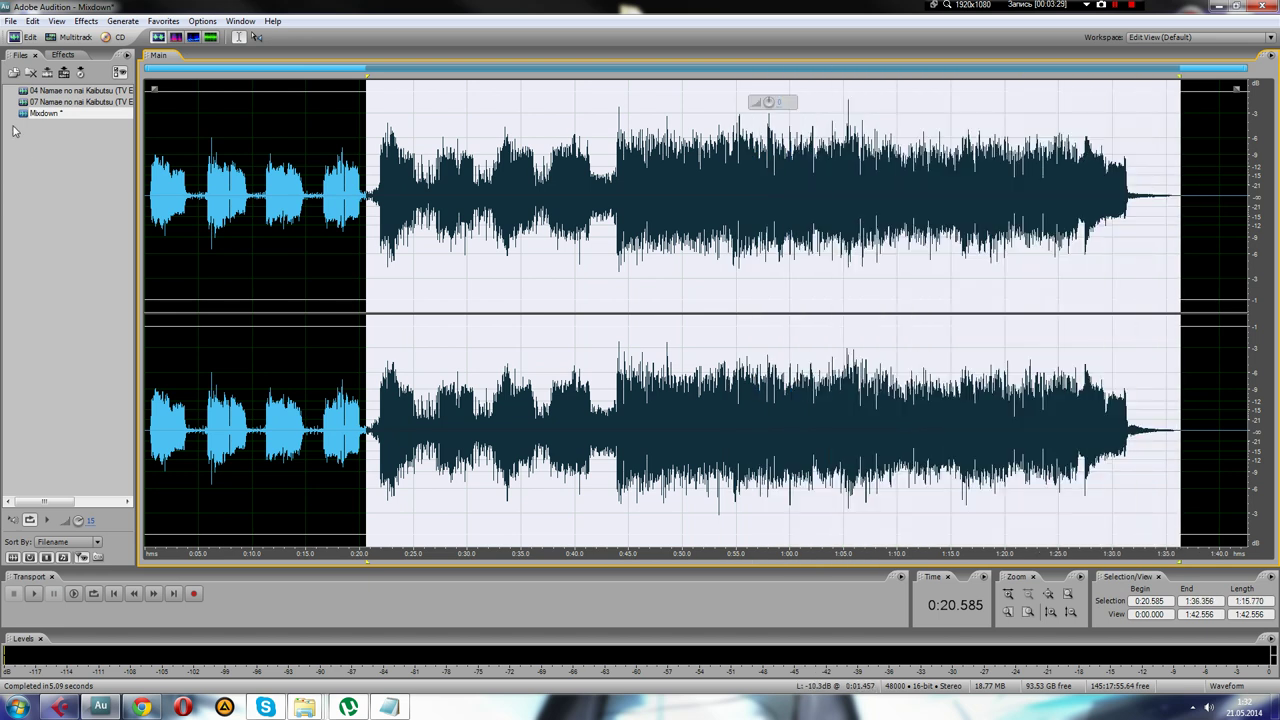
click(62, 55)
scroll(55, 310, down, 5)
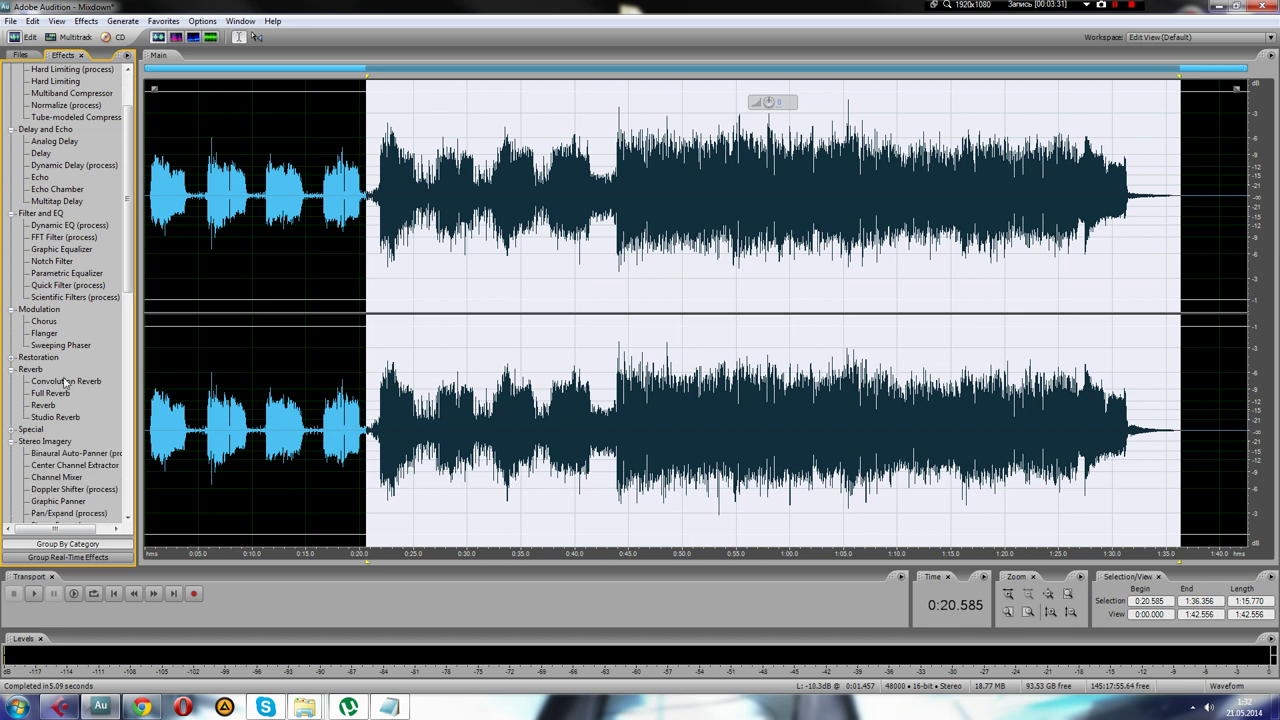
double_click(75, 357)
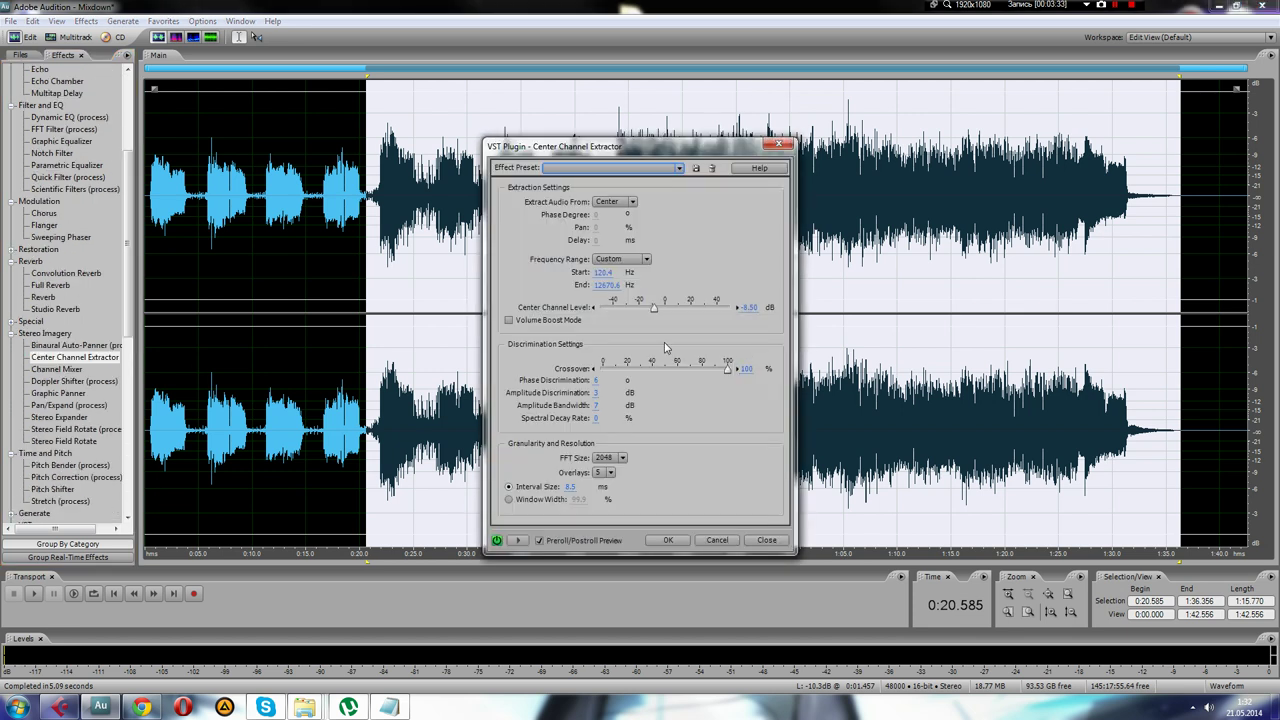
drag(654, 309, 601, 312)
click(666, 540)
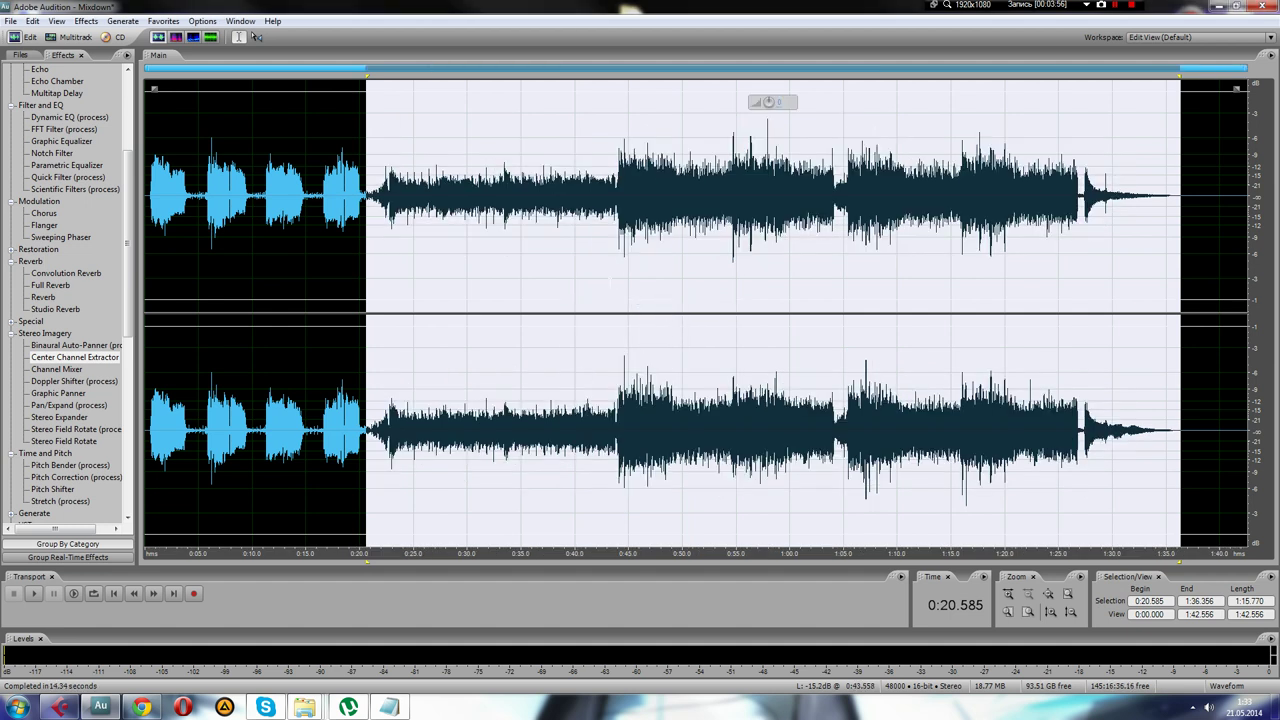
Play back the processed mixdown briefly from the loud onset at about 43.8 s
click(616, 191)
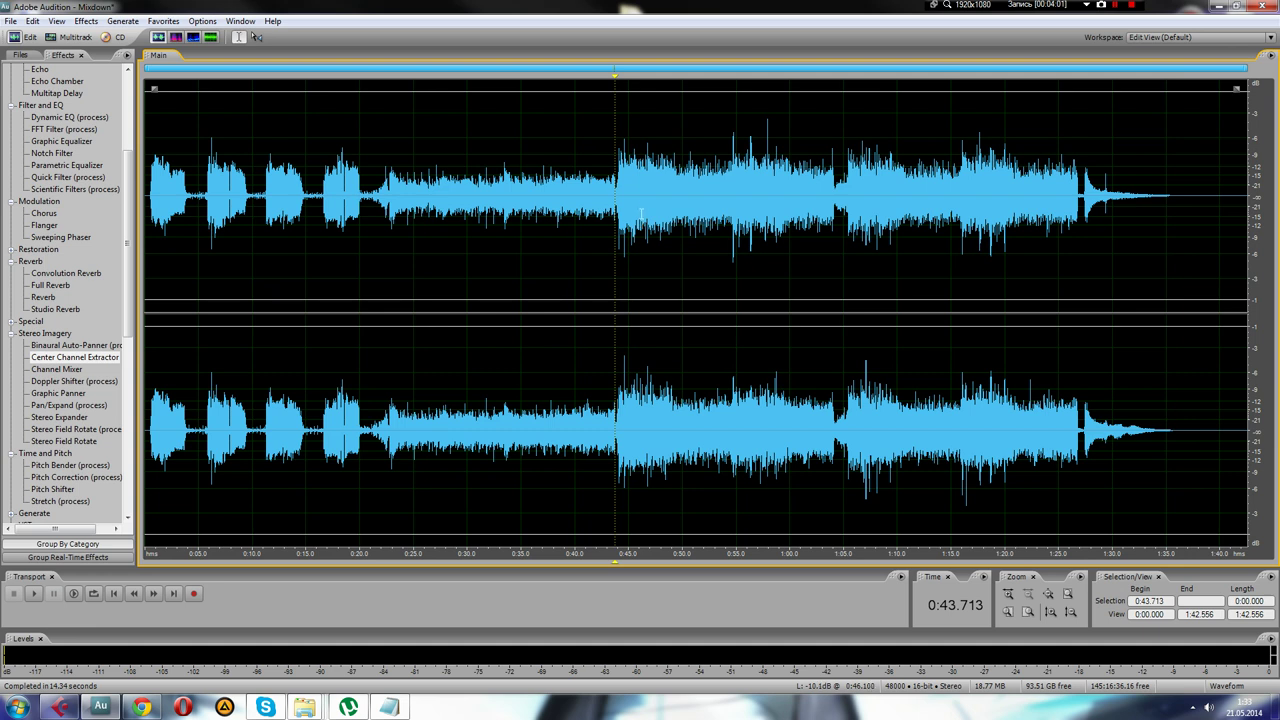
scroll(641, 213, up, 3)
click(679, 168)
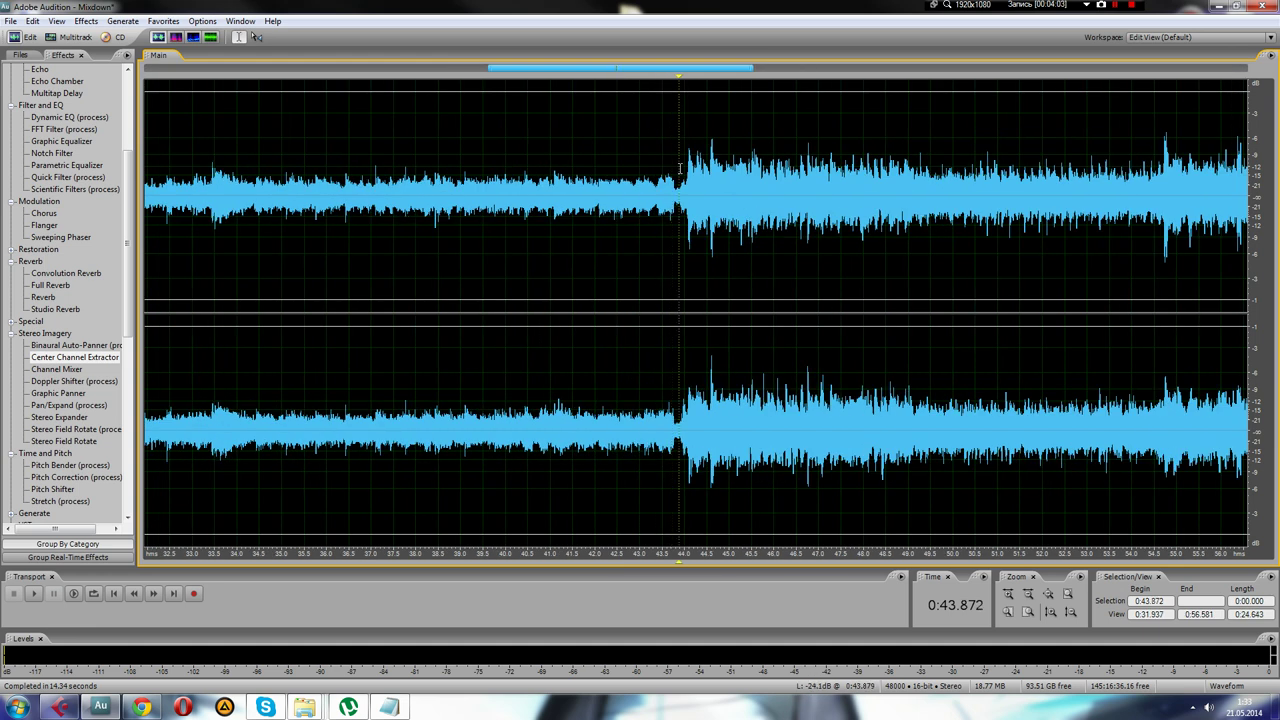
click(674, 158)
key(space)
scroll(680, 158, down, 2)
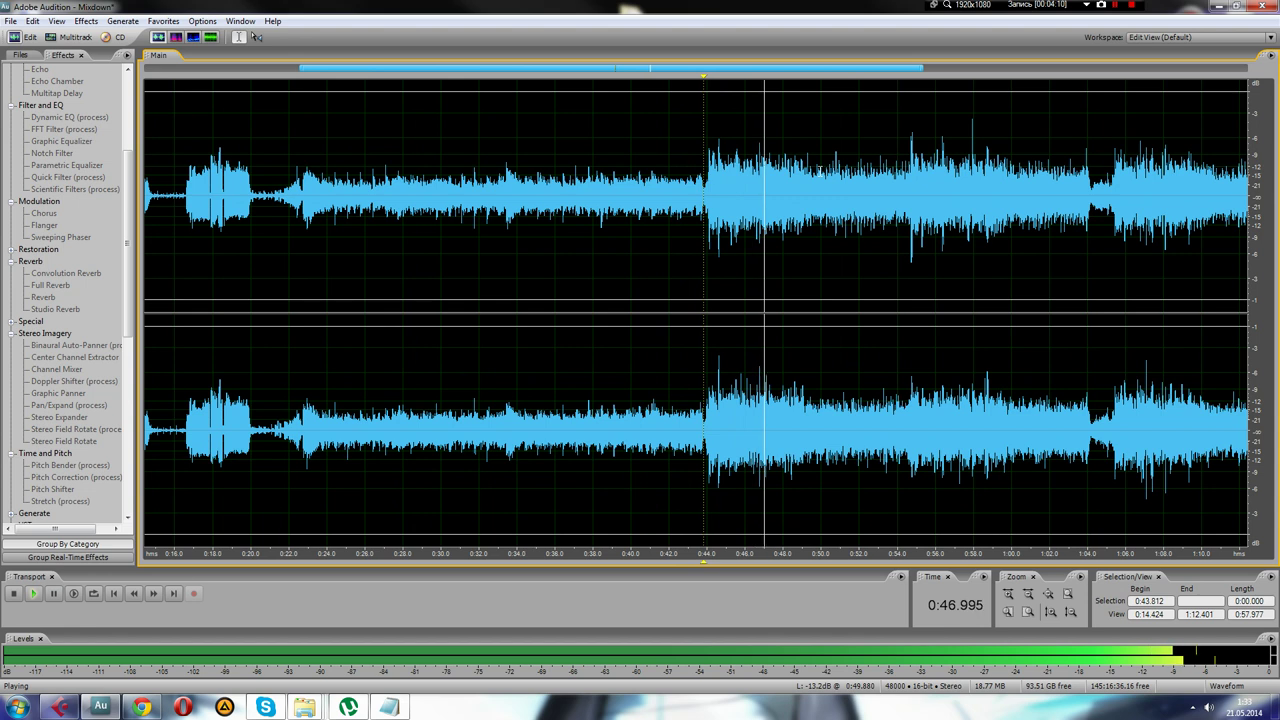
key(space)
scroll(816, 174, down, 2)
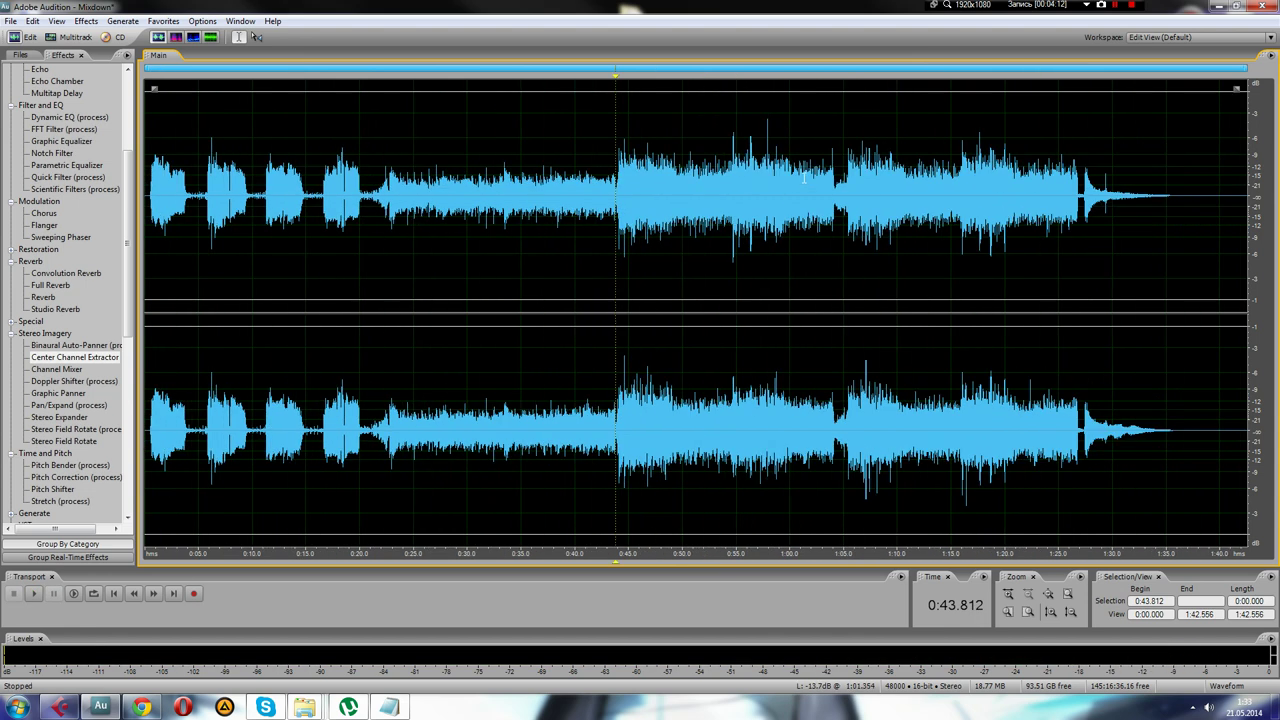
Inspect the processed mixdown's waveform around 54 s and across the opening 22.6 s
scroll(803, 178, up, 3)
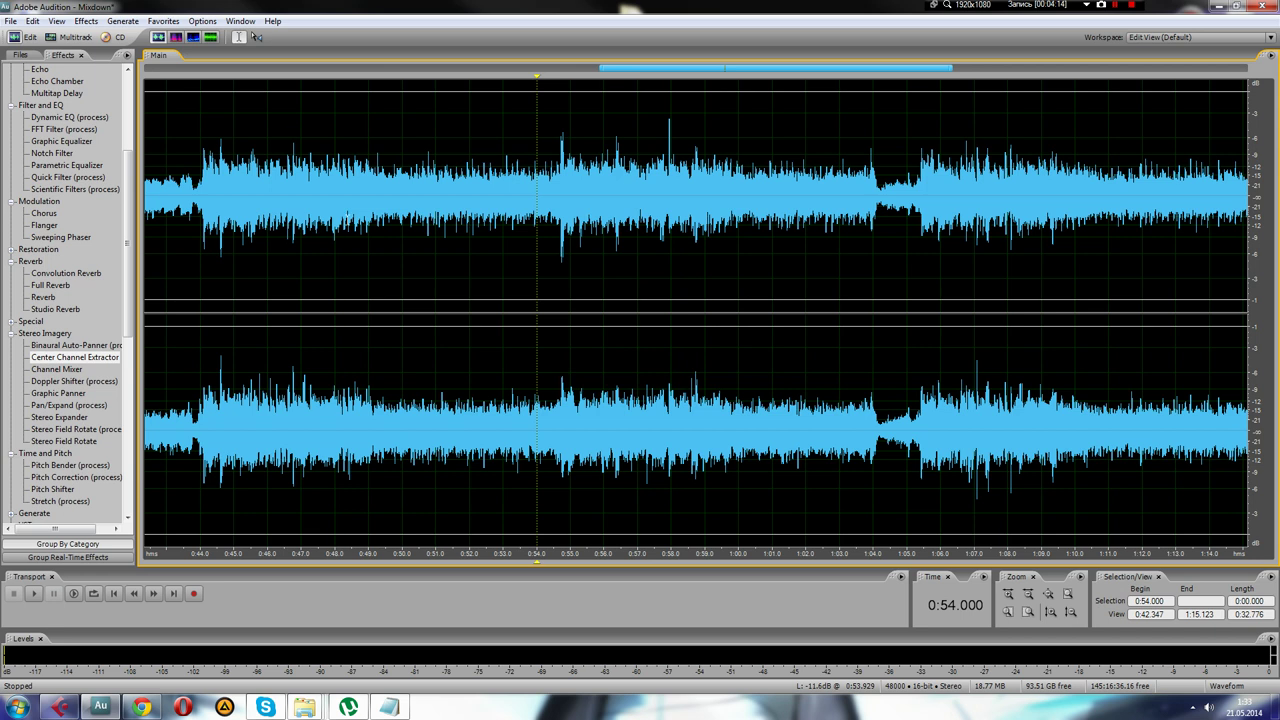
click(376, 218)
scroll(376, 218, down, 3)
click(376, 218)
scroll(376, 218, up, 2)
drag(395, 186, 146, 190)
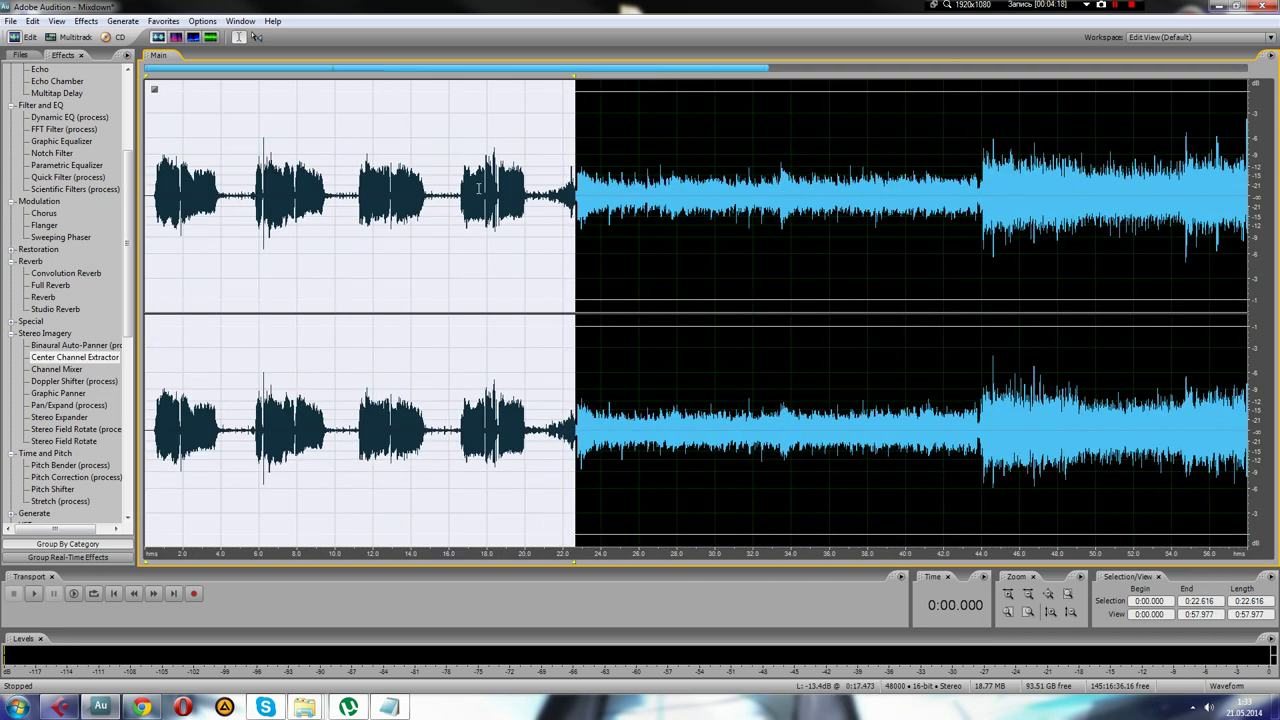
click(480, 188)
scroll(480, 188, down, 2)
click(10, 21)
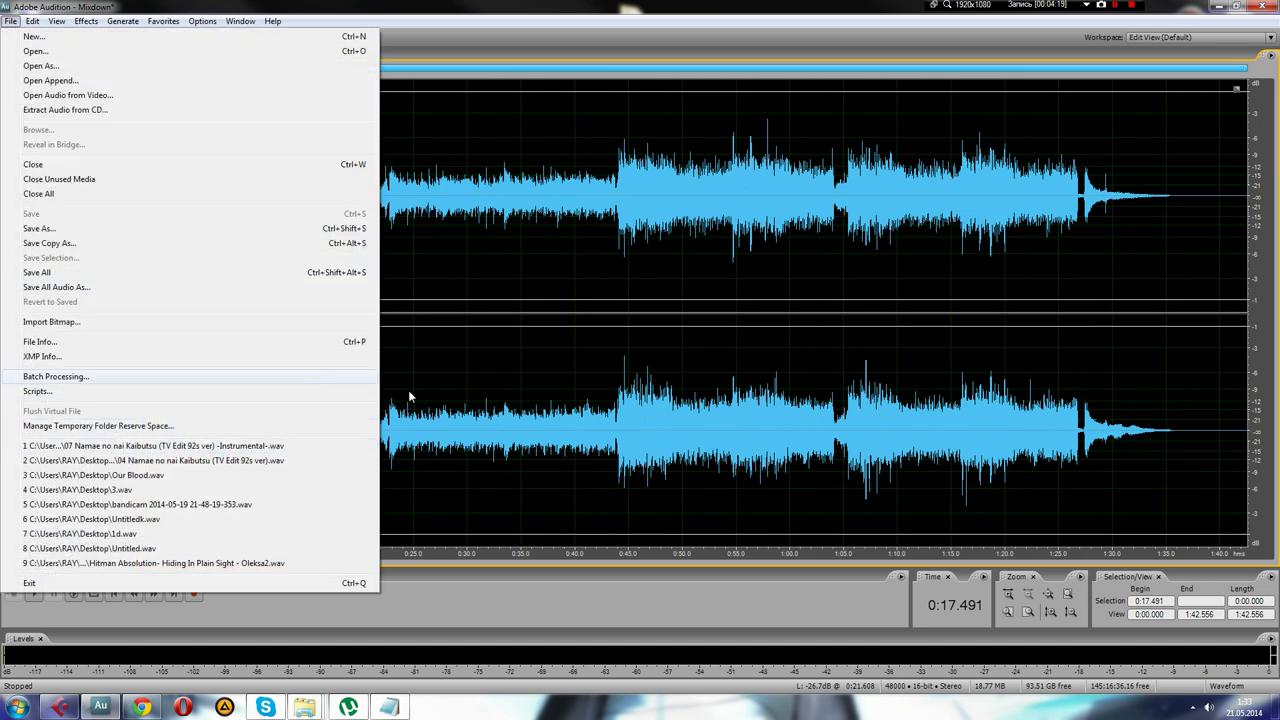
click(103, 229)
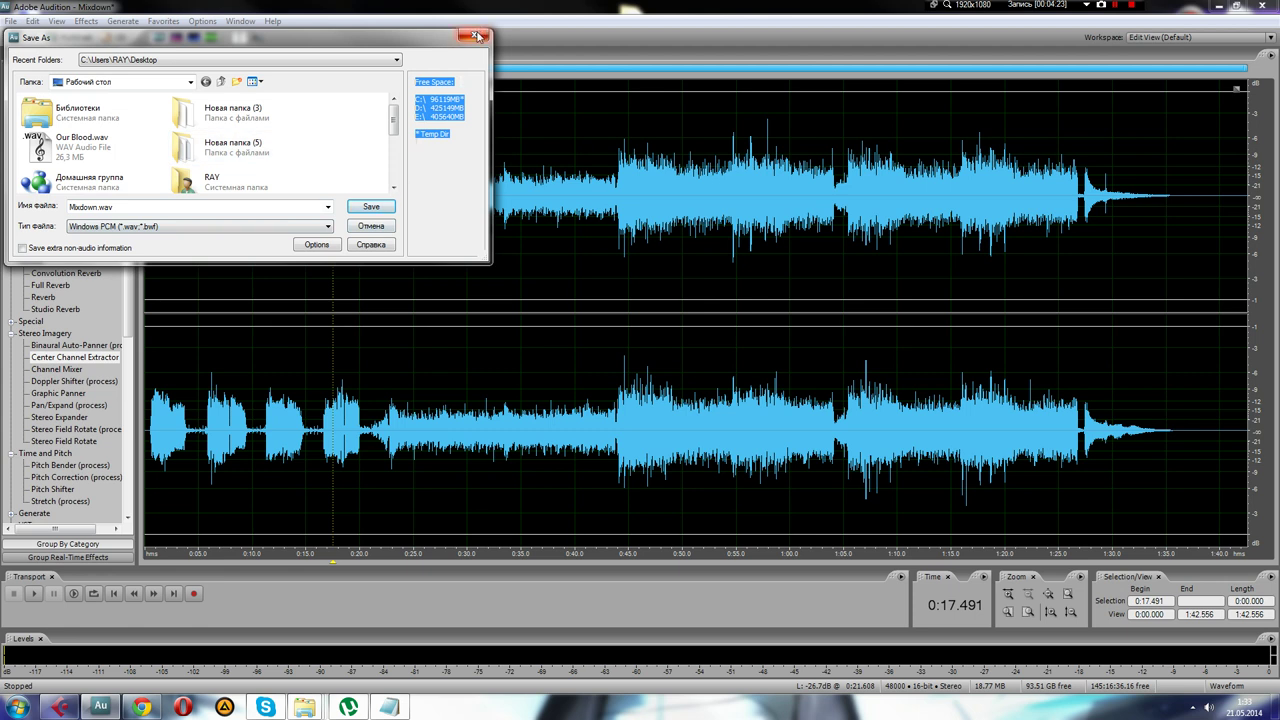
click(476, 36)
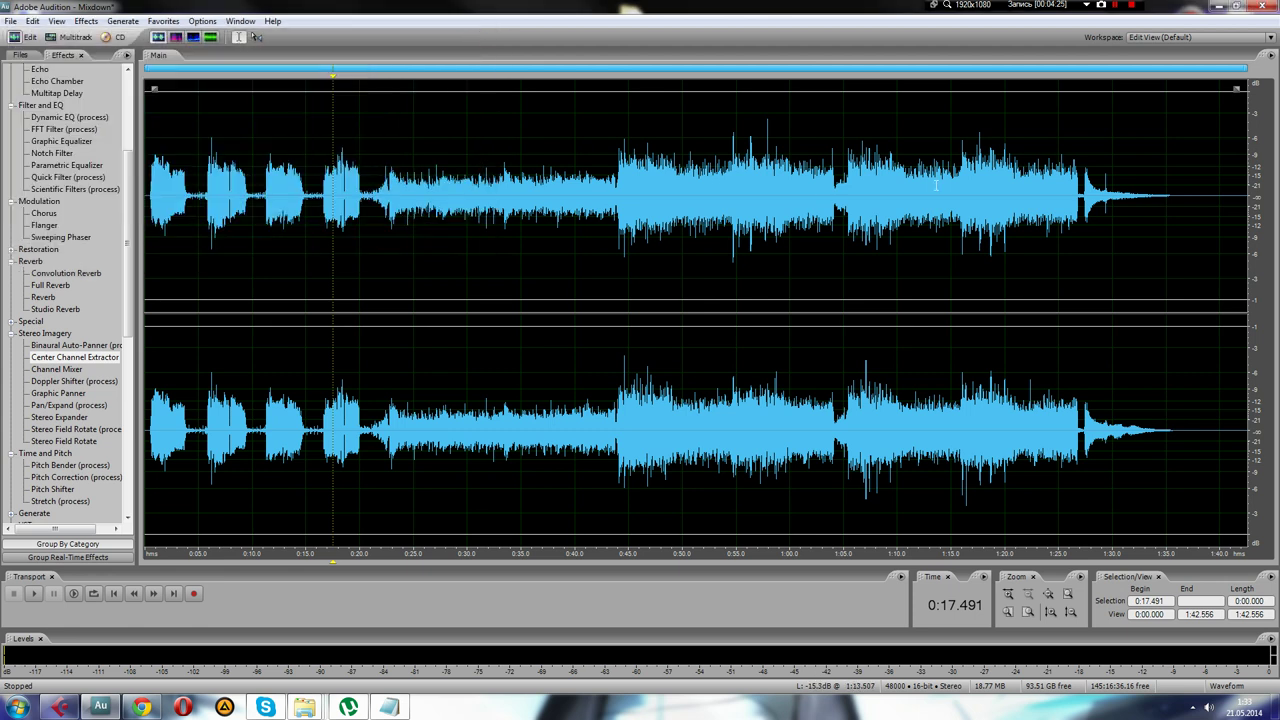
click(1155, 165)
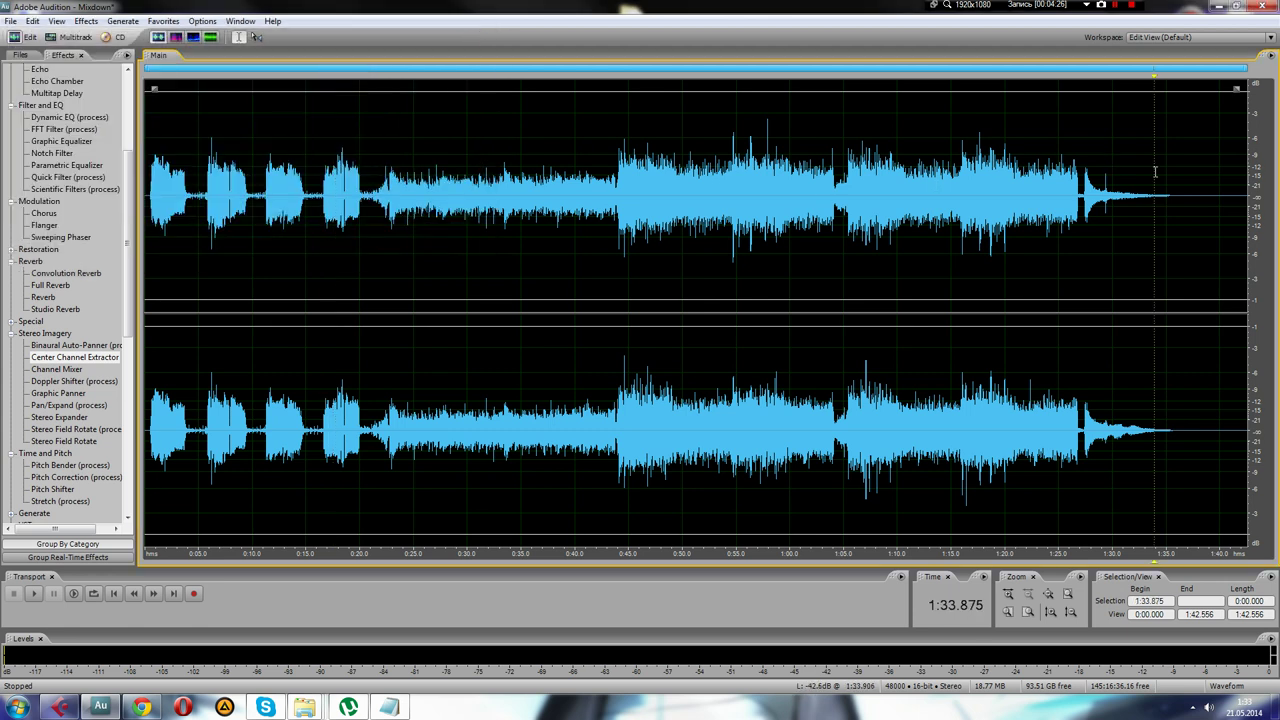
click(1220, 5)
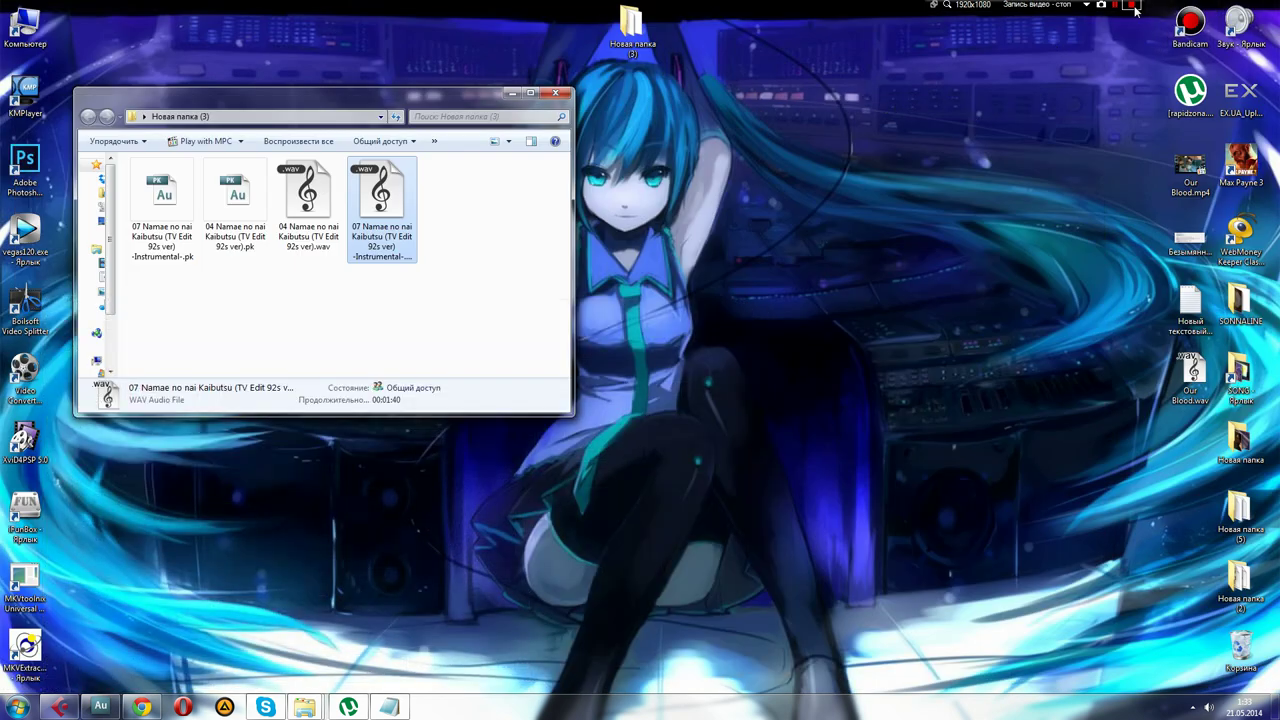